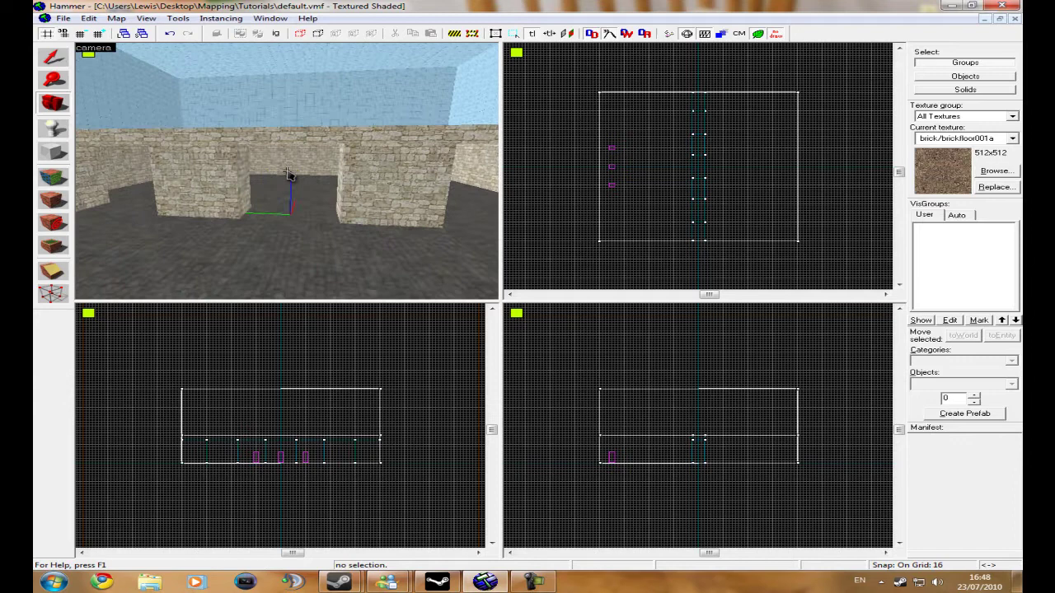
Look over the stone dividing wall and its openings in the 3D view
key("s")
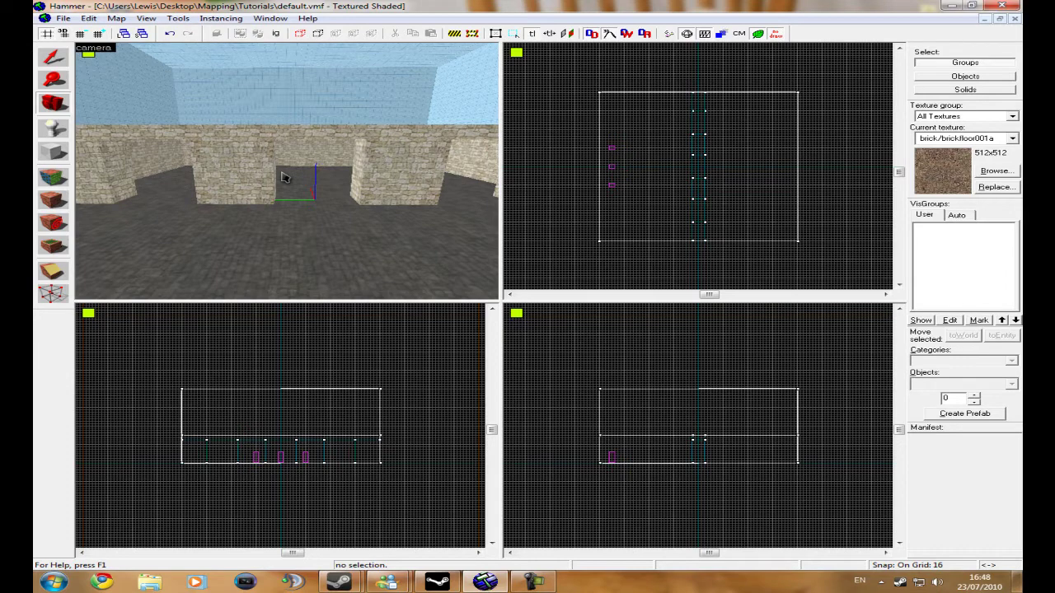
key("z")
key("a")
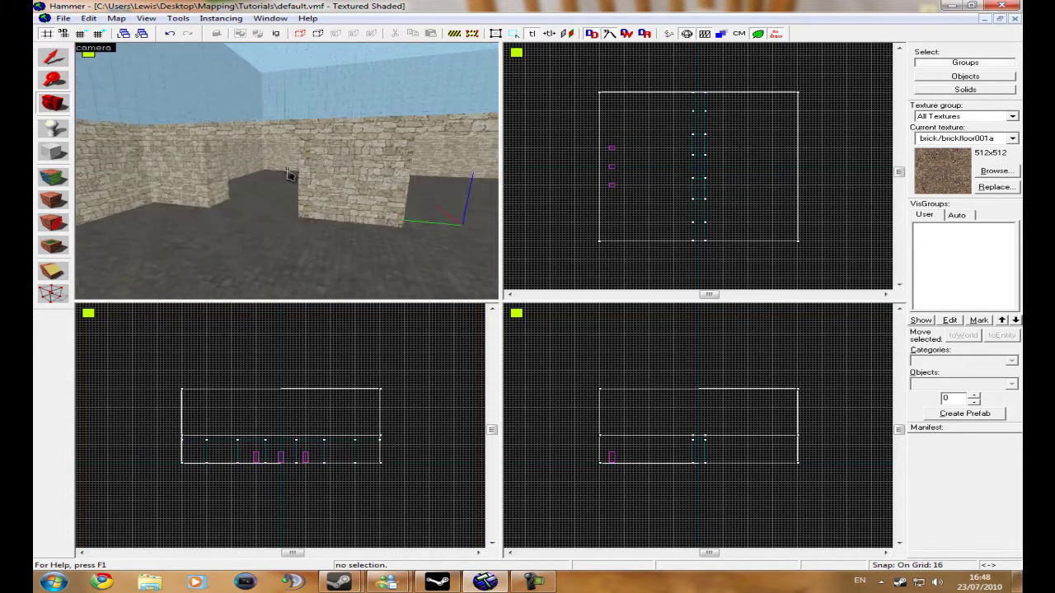
key("d")
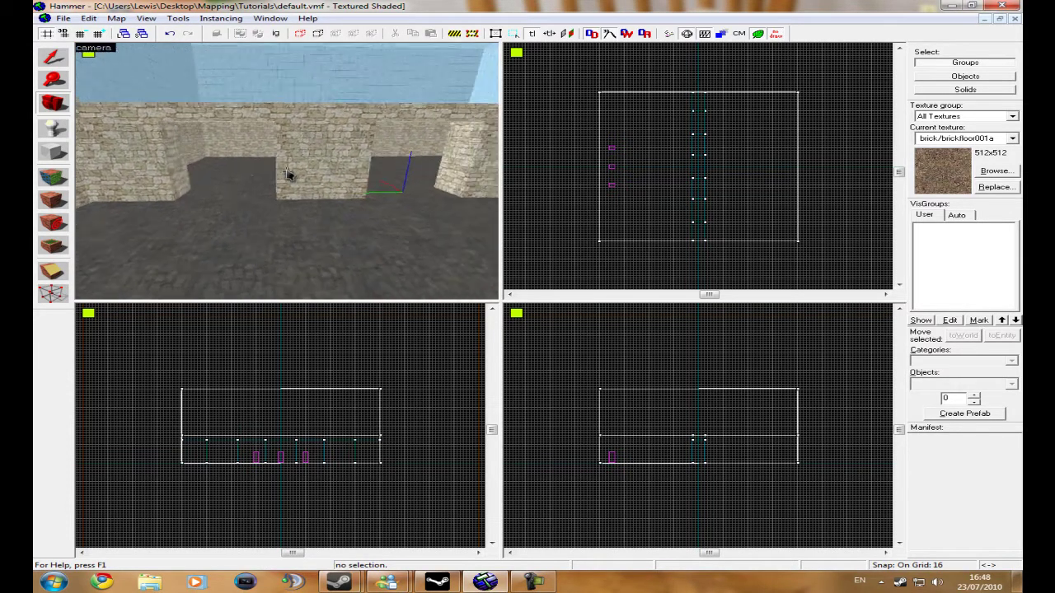
key("d")
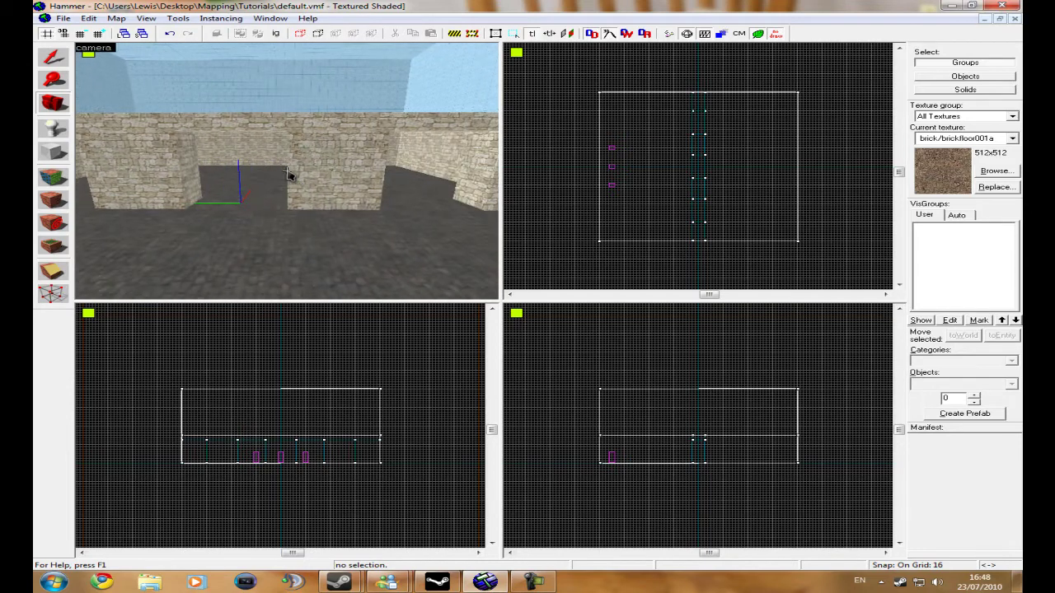
key("a")
key("d")
key("a")
key("Left")
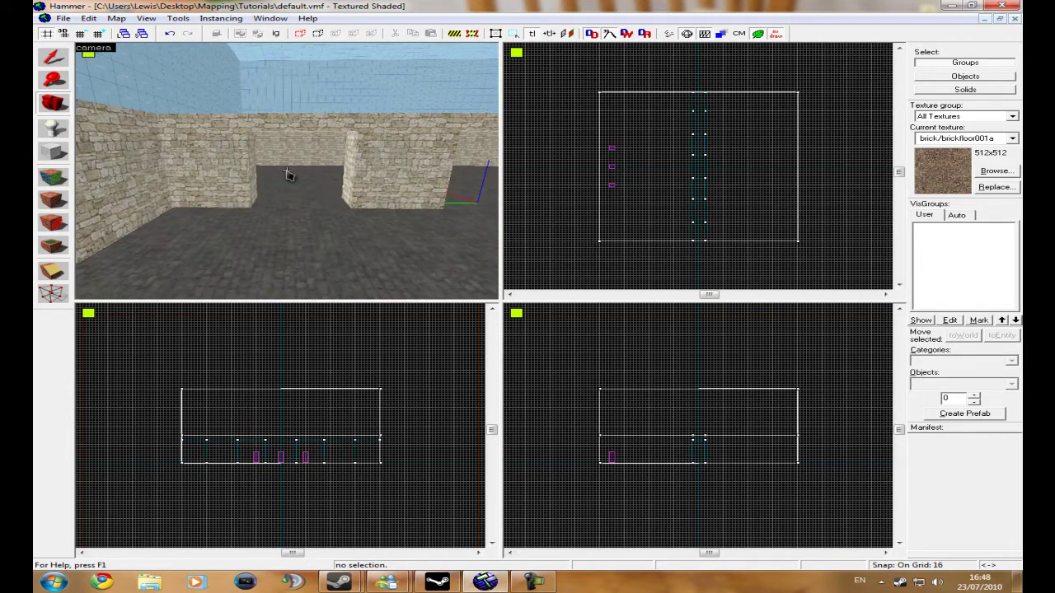
Get ready to create a block primitive, filtering the textures by "nodraw" and choosing tools/toolsnodraw as the current texture
left_click(64, 153)
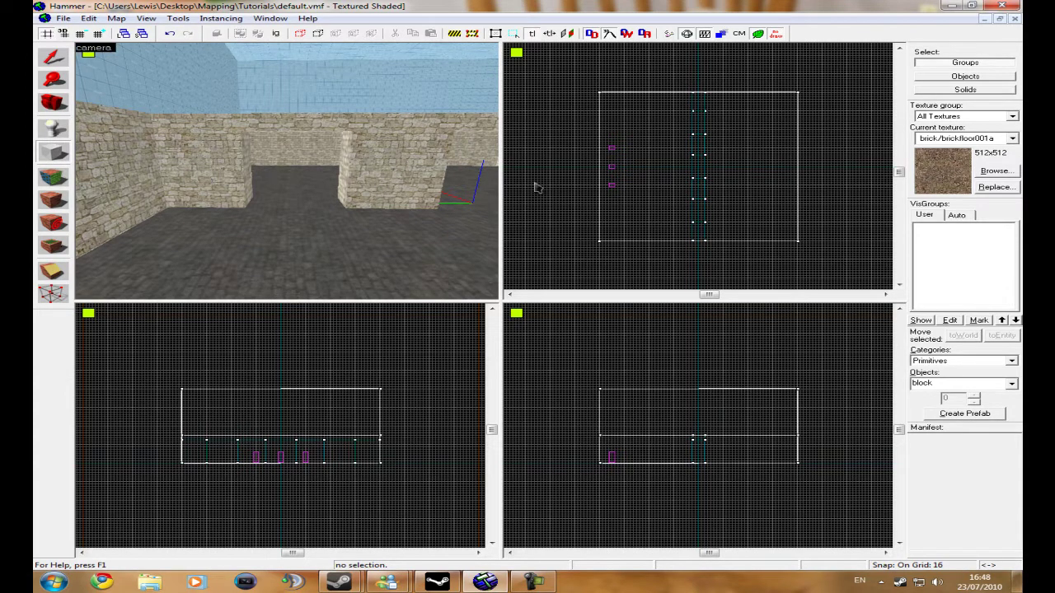
left_click(997, 171)
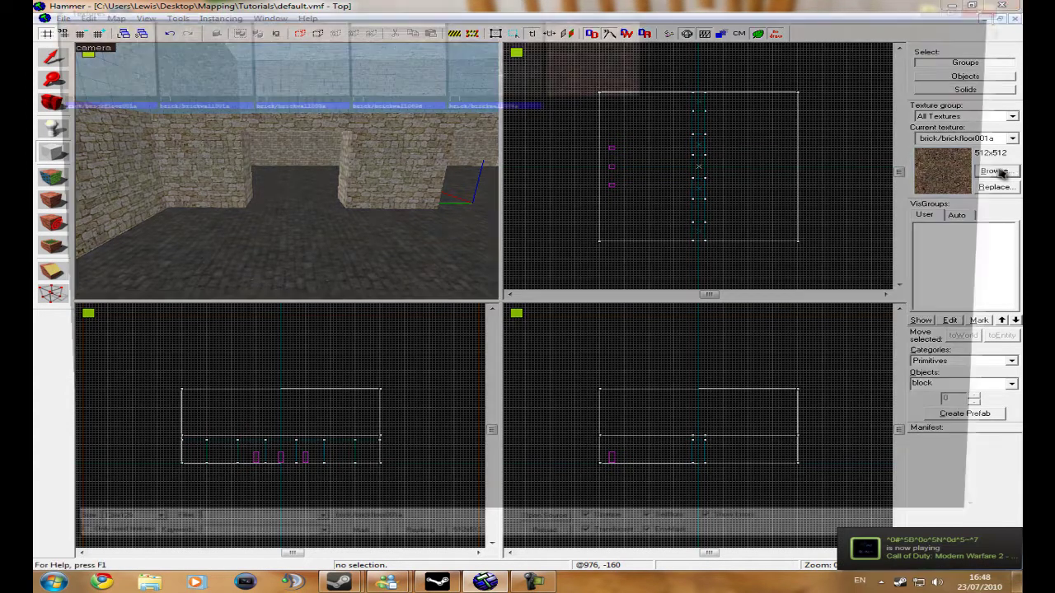
type("nodraw")
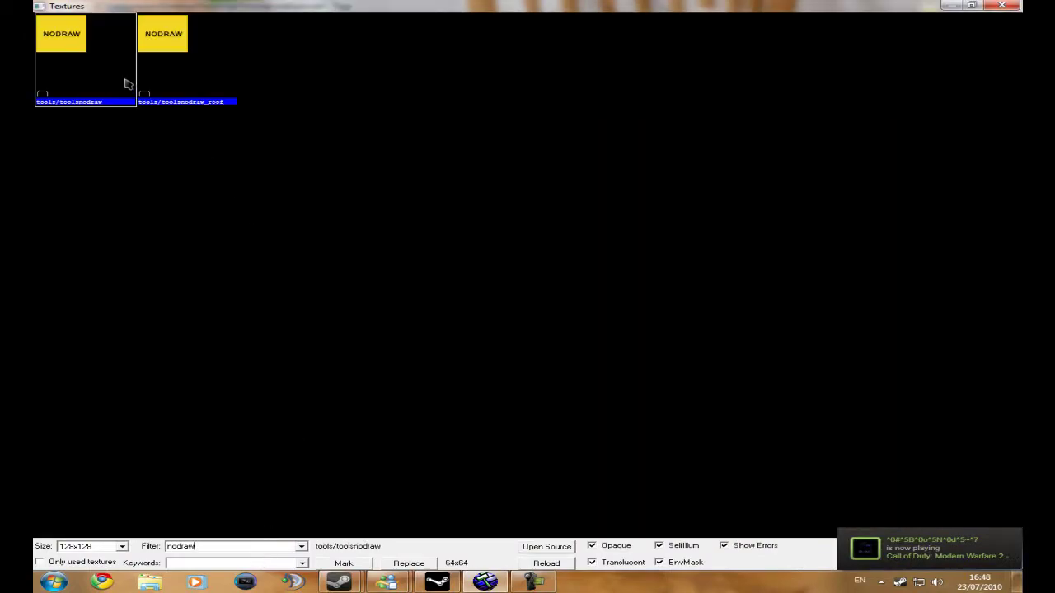
double_click(116, 80)
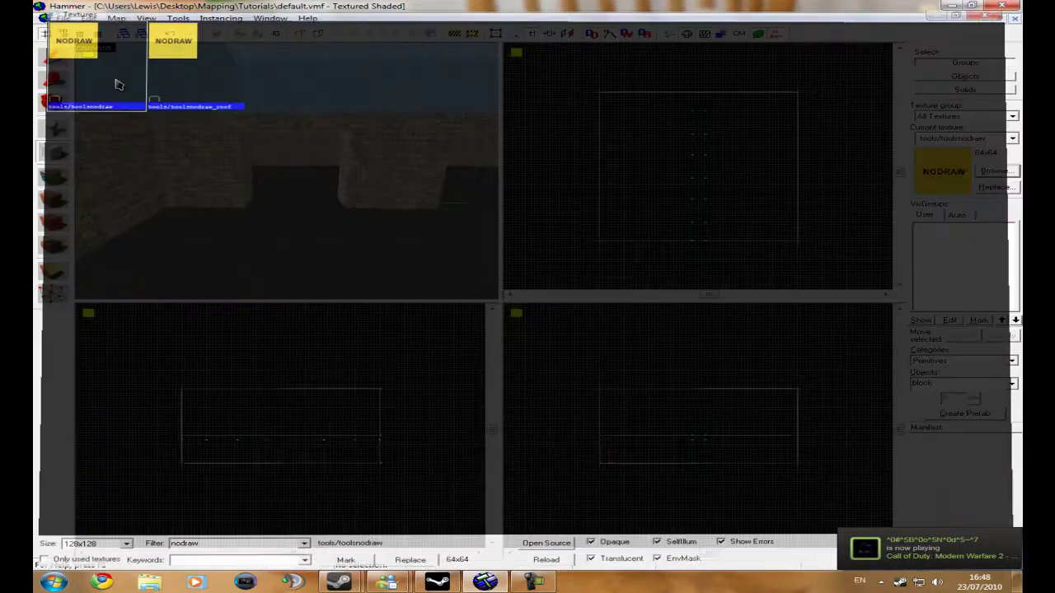
Create a nodraw block of 64 by 160 units, 160 high, filling the first opening of the dividing wall
scroll(639, 124, "up", 6)
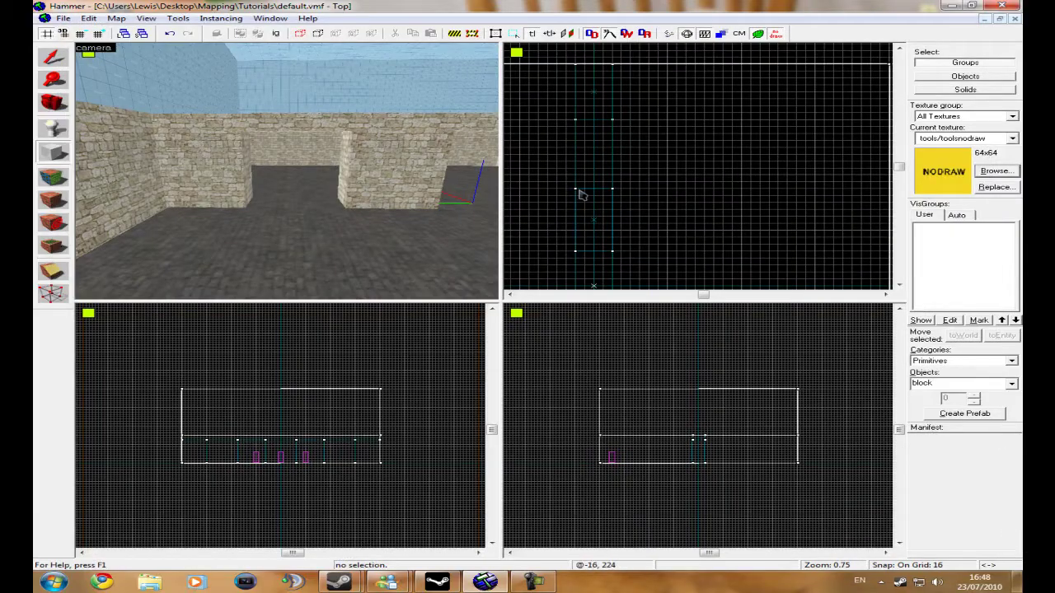
left_click_drag(618, 163, 618, 123)
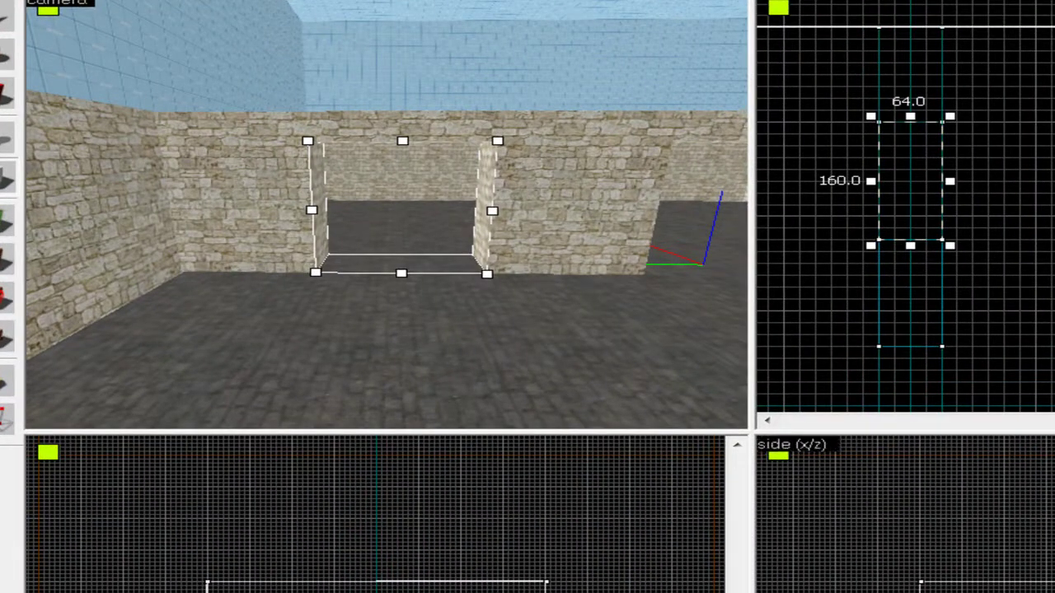
scroll(1040, 585, "up", 6)
key("Return")
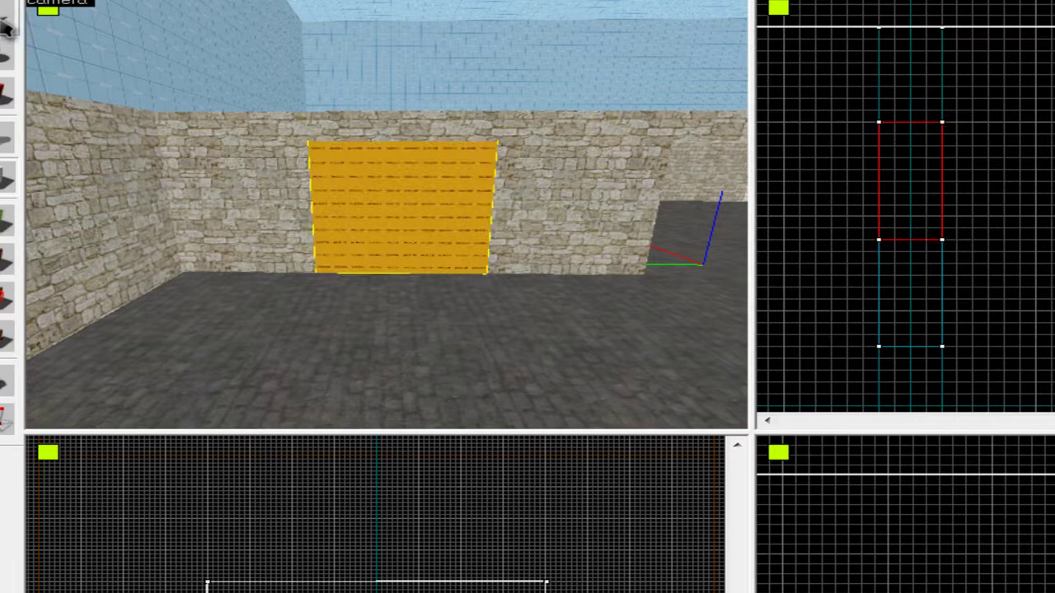
Copy the nodraw block into the middle opening and again into the third opening of the dividing wall
left_click(3, 24)
middle_click_drag(916, 227, 916, 123)
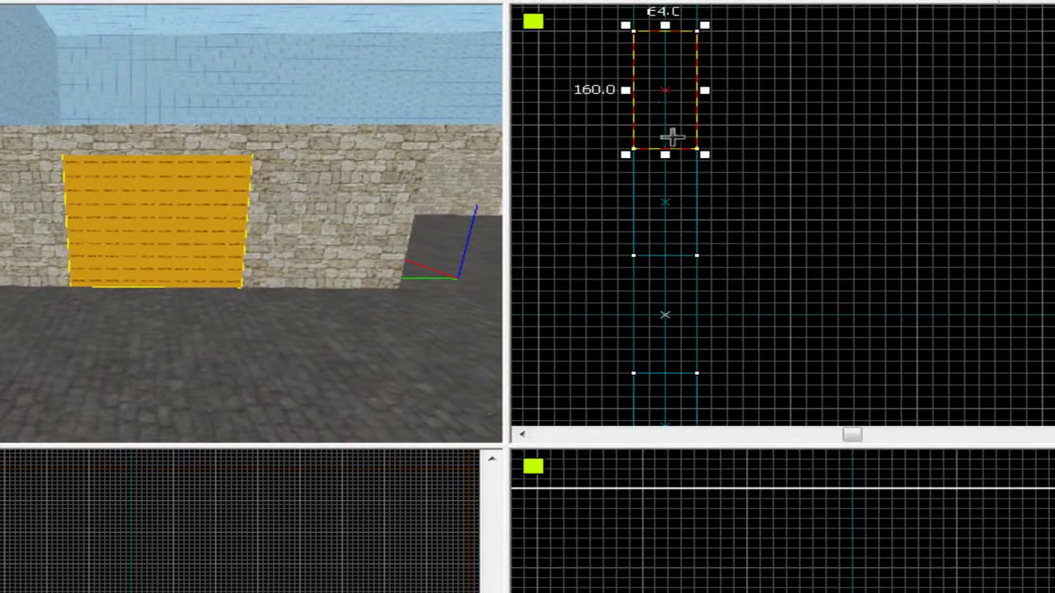
left_click_drag(924, 73, 934, 122)
mouse_move(688, 136)
left_mouse_down("shift")
mouse_move(684, 299)
mouse_move(674, 301)
left_mouse_up("shift")
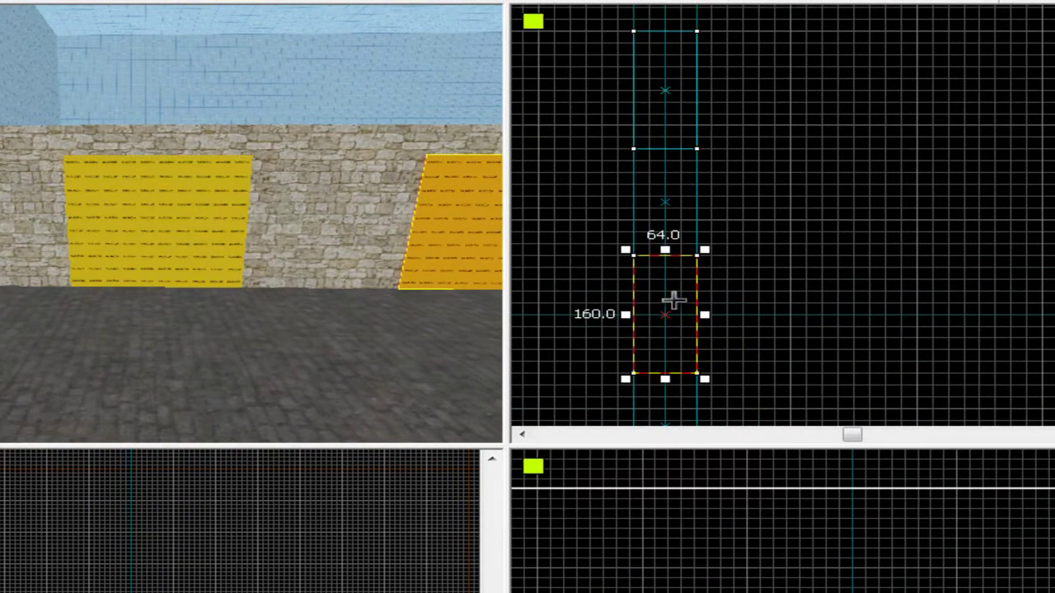
scroll(674, 301, "down", 2)
key("Down")
key("Down")
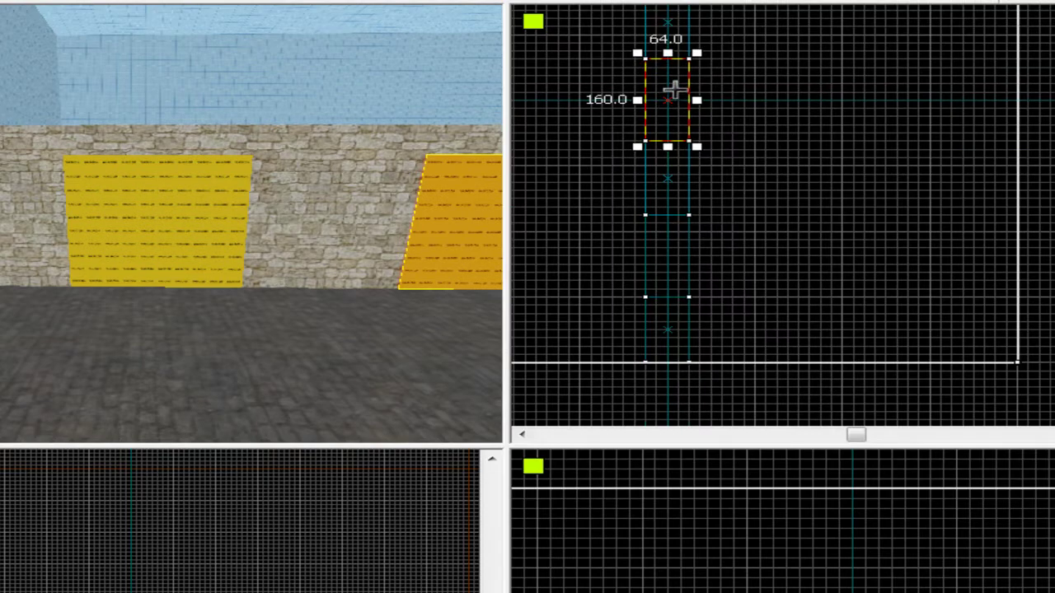
mouse_move(674, 90)
left_mouse_down("shift")
mouse_move(683, 244)
mouse_move(676, 233)
left_mouse_up("shift")
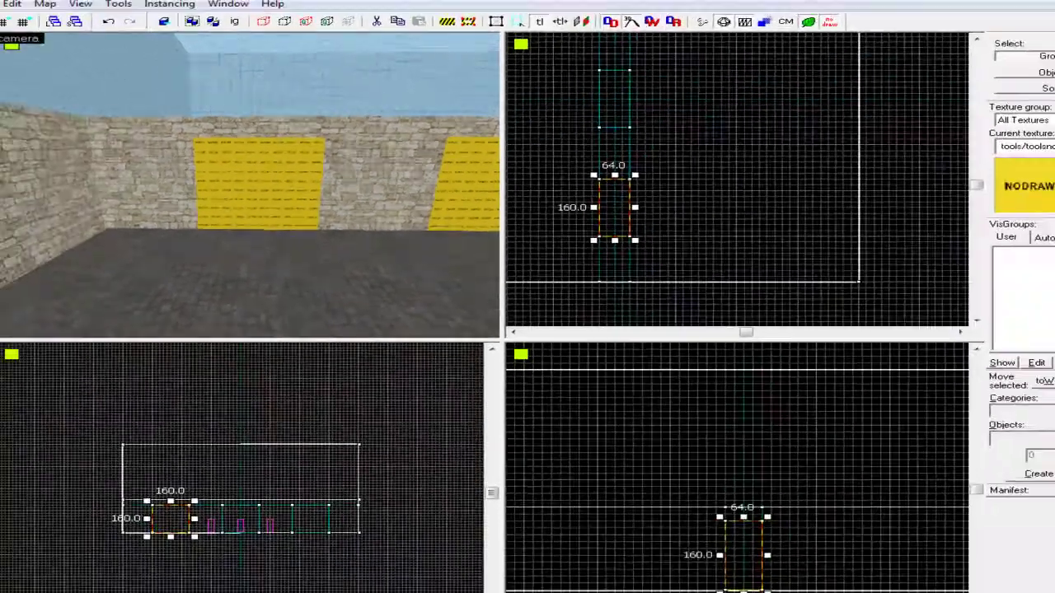
Filter the textures by "glass", apply glass/offwndwb to the front face of the first nodraw block and fit it to the face
left_click(53, 103)
left_click_drag(289, 174, 289, 174)
left_click(53, 179)
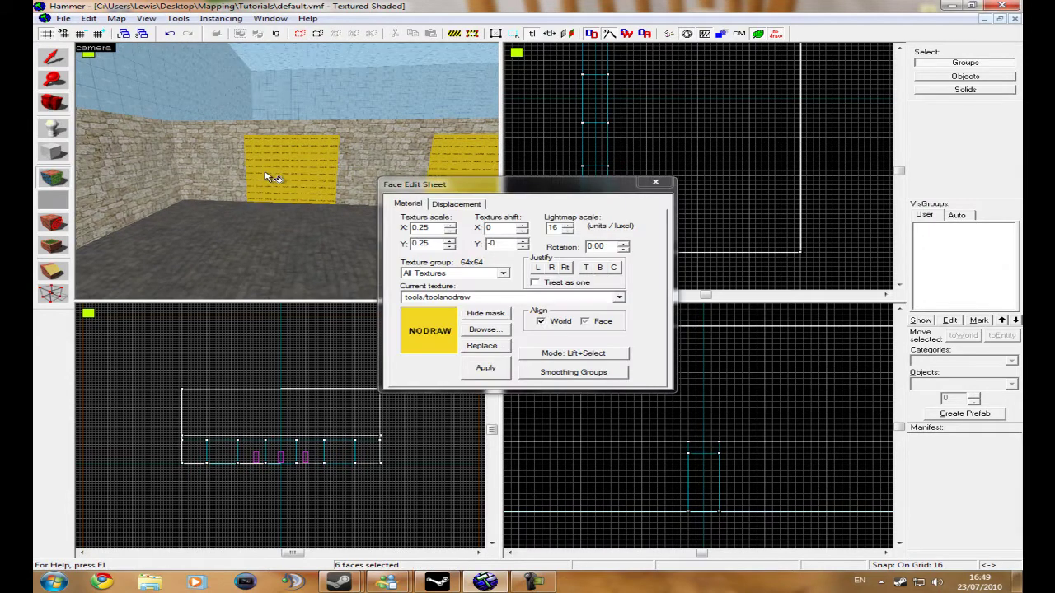
left_click(285, 174)
left_click(491, 333)
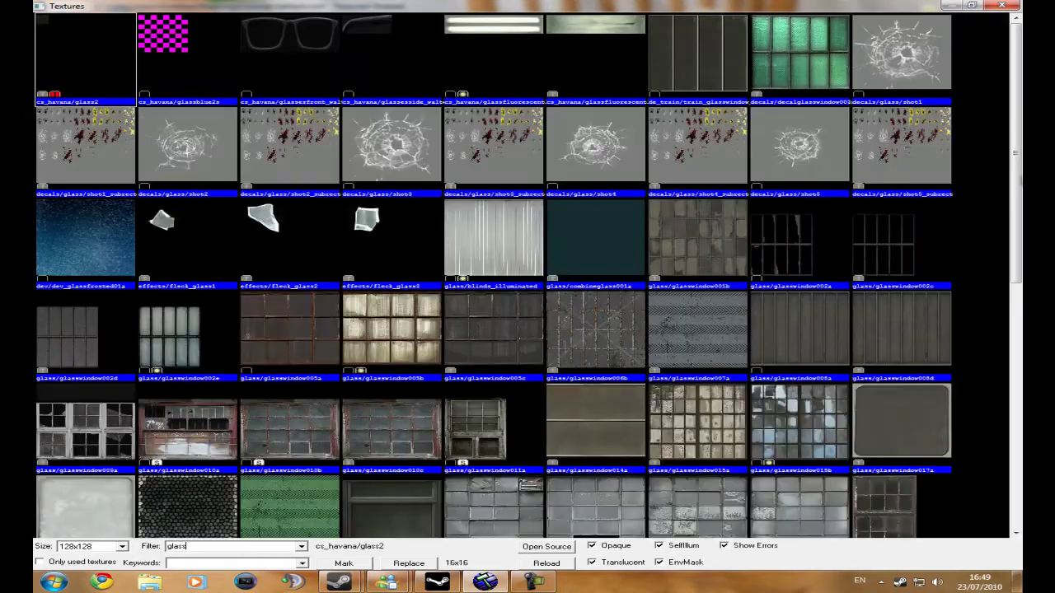
left_click_drag(1015, 111, 1014, 353)
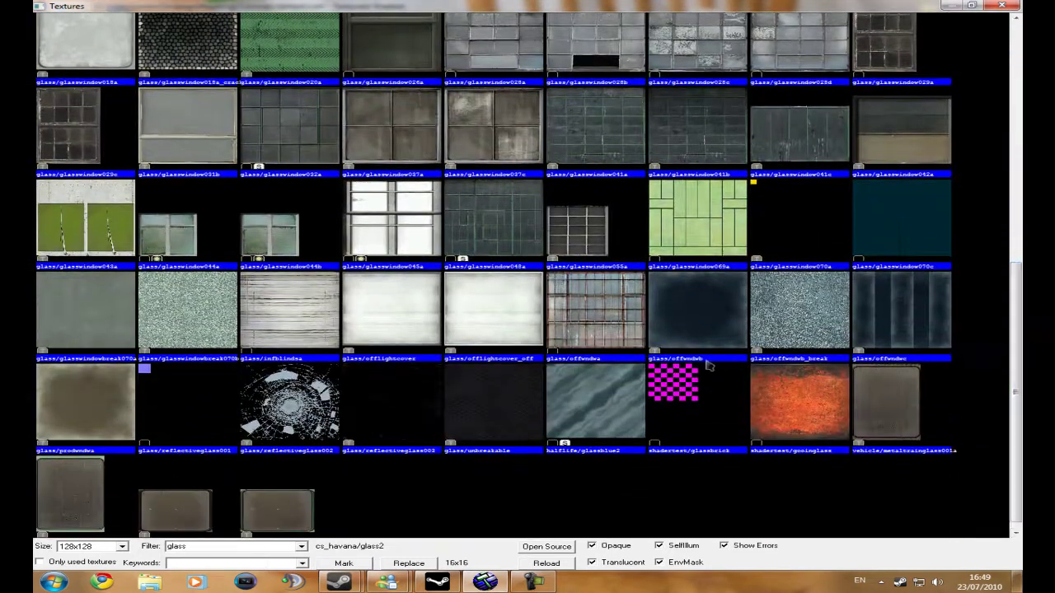
double_click(703, 316)
left_click(485, 370)
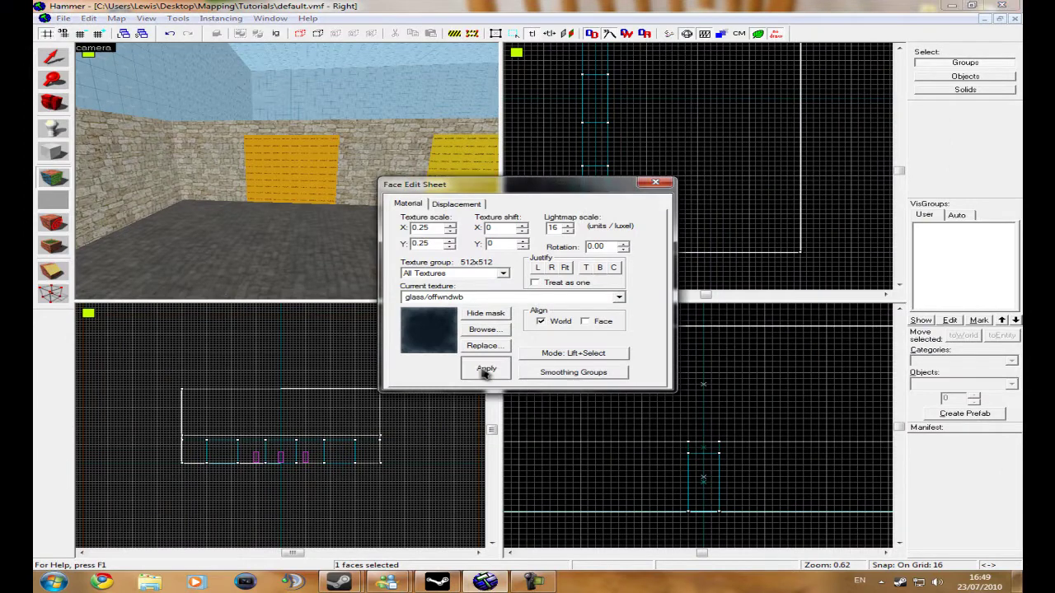
left_click(655, 183)
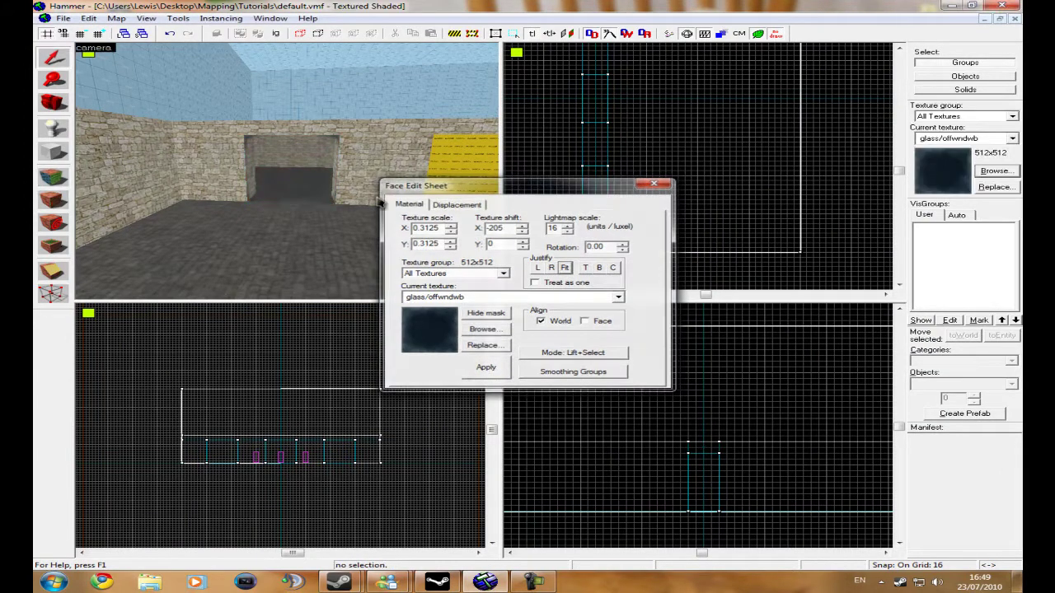
Apply the glass/offwndwb texture to the opposite face of the first block, on the other side of the wall
left_click(63, 105)
left_click_drag(288, 175, 287, 172)
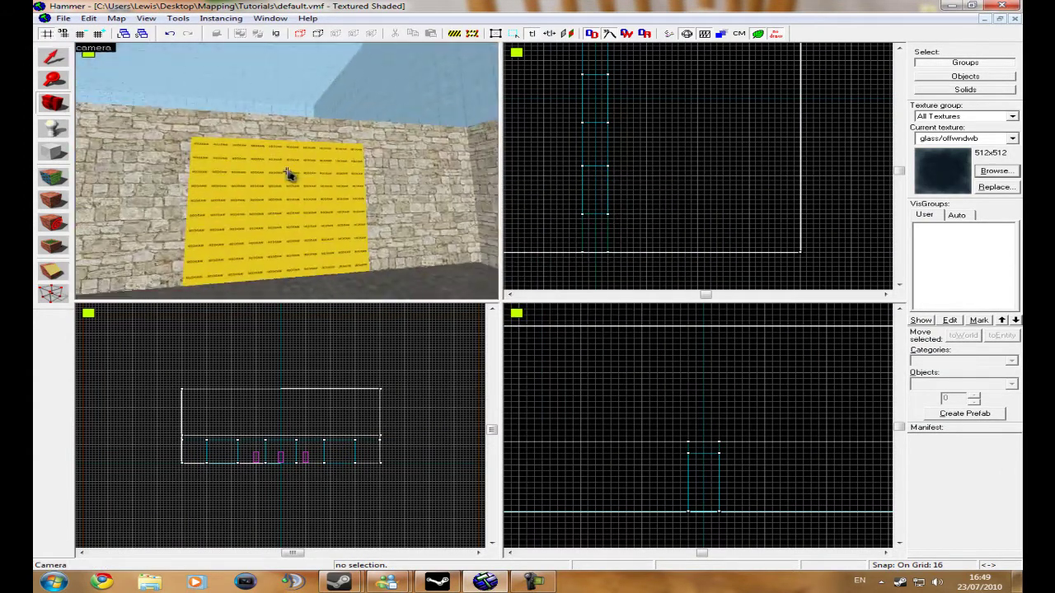
key("shift+a")
left_click(315, 161)
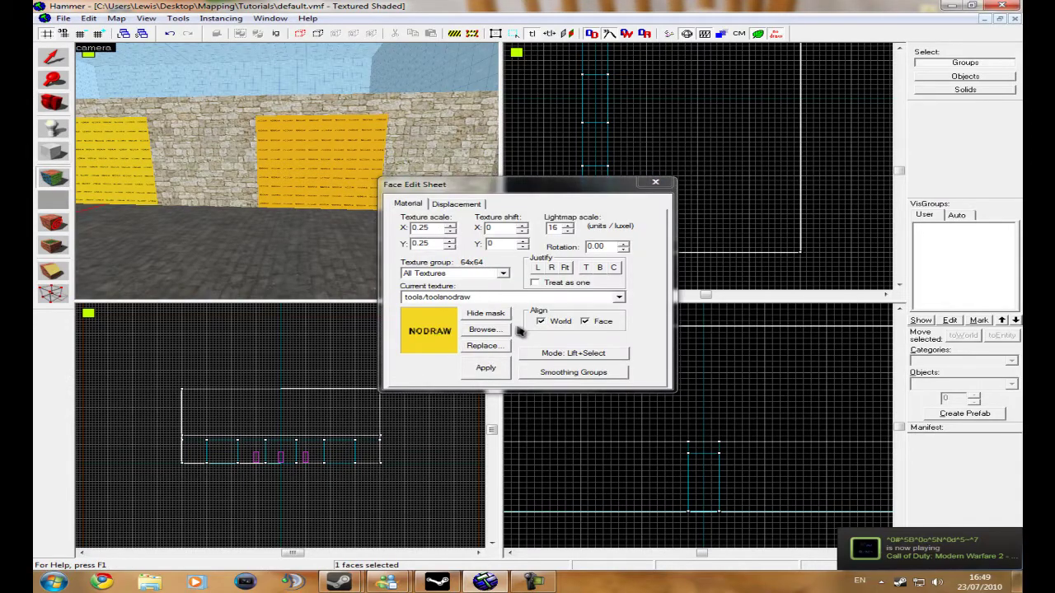
left_click(482, 328)
double_click(674, 336)
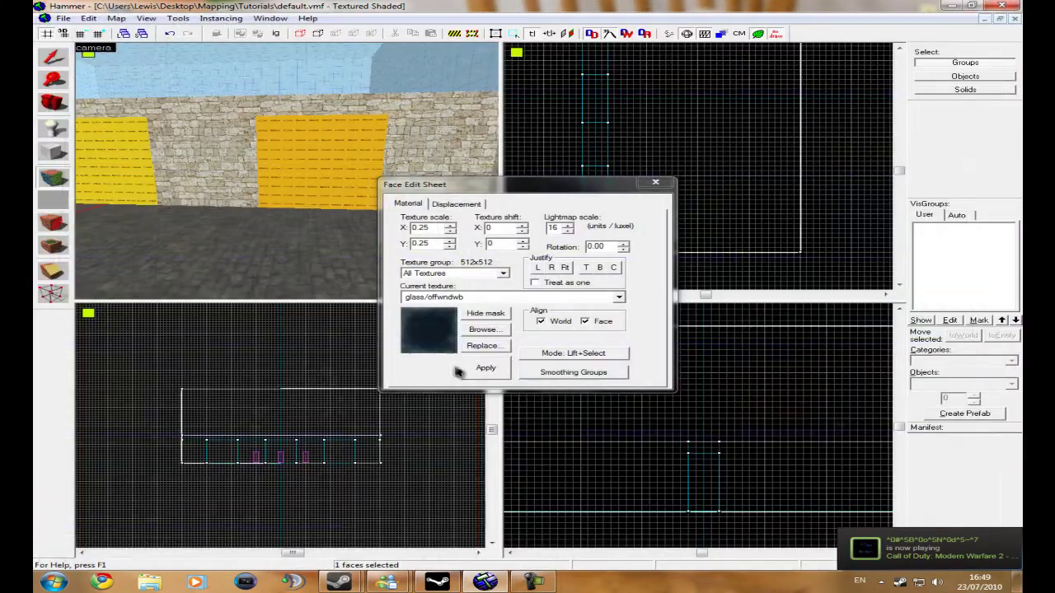
left_click(655, 183)
Apply the glass/offwndwb texture to the front face of the nodraw block in the middle opening
key("z")
key("w")
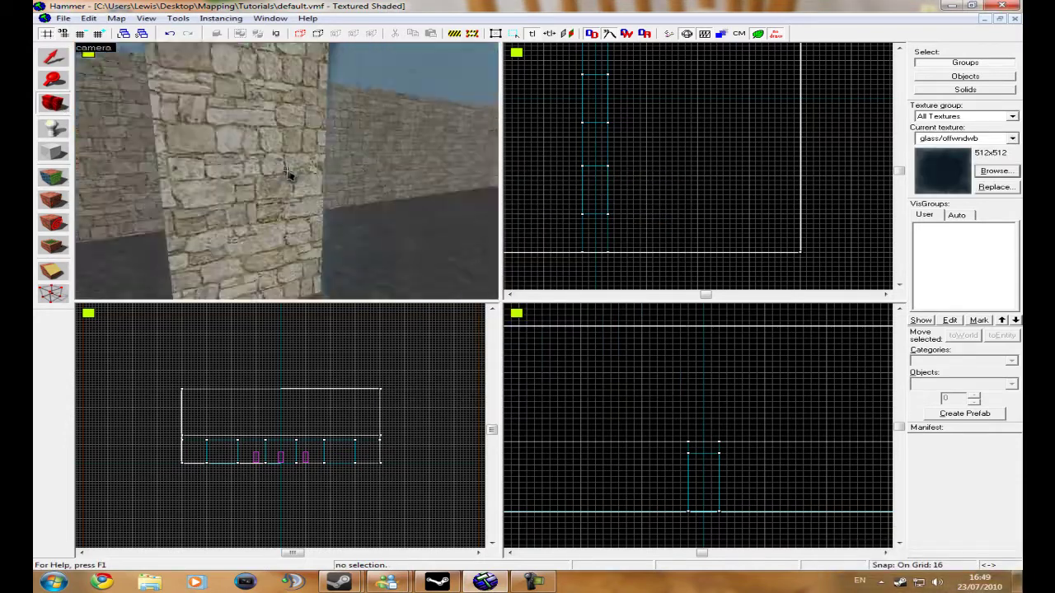
key("s")
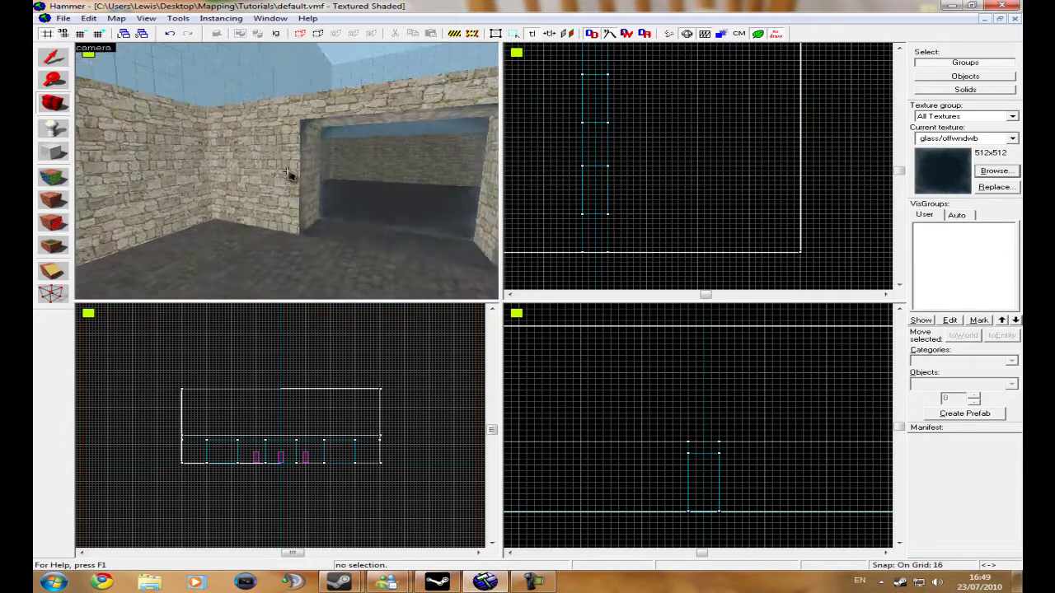
key("s")
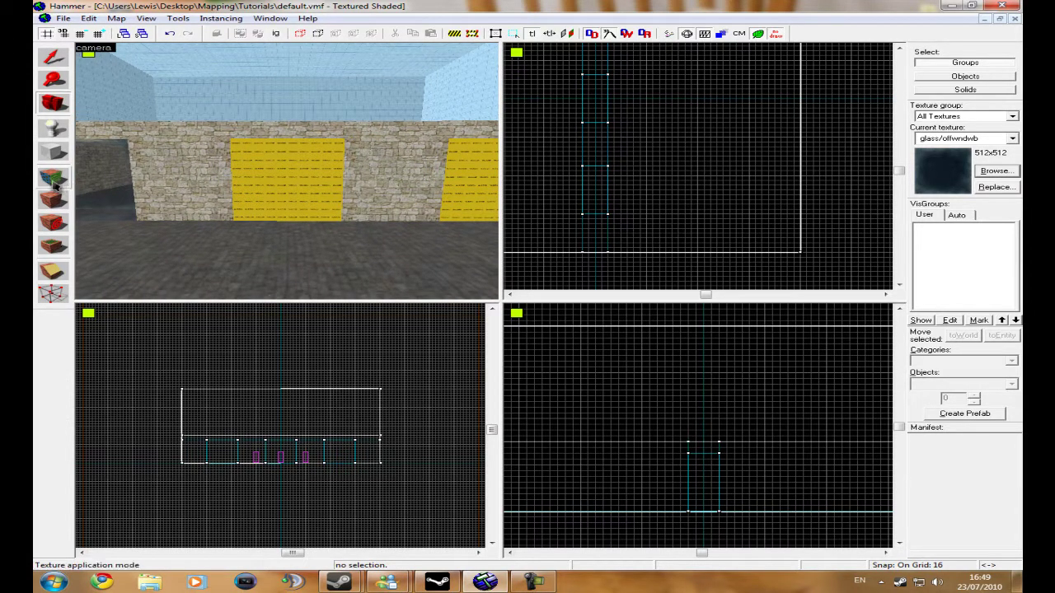
key("Right")
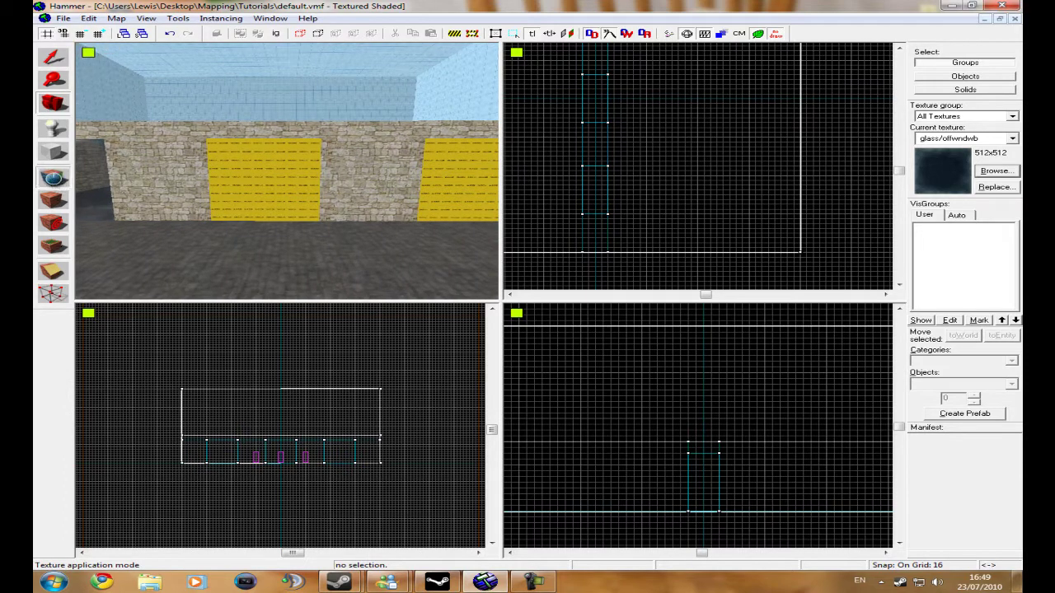
left_click(53, 177)
left_click(289, 189)
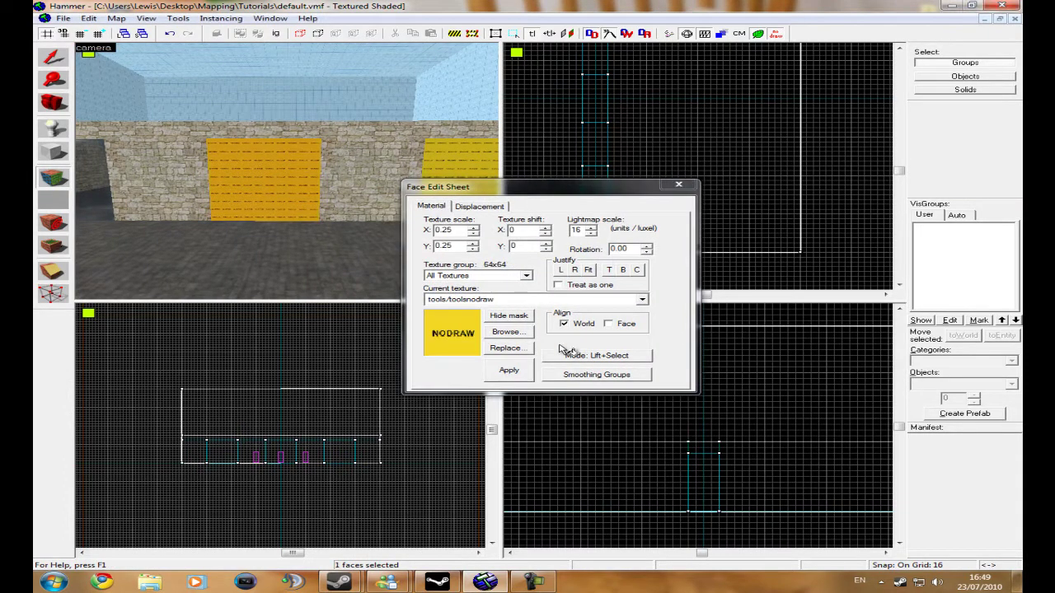
left_click(486, 329)
double_click(692, 327)
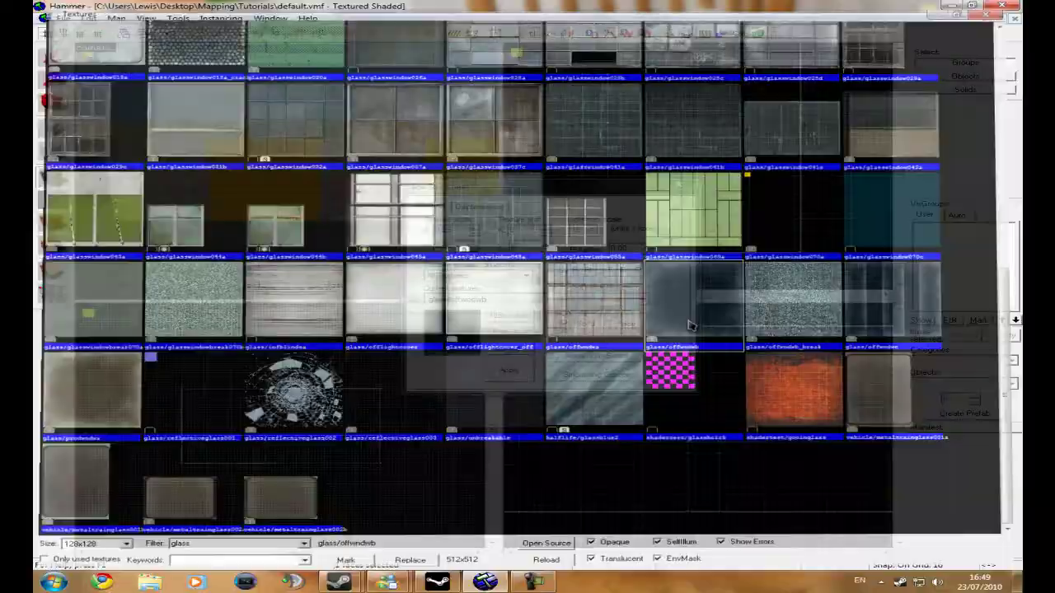
left_click(509, 371)
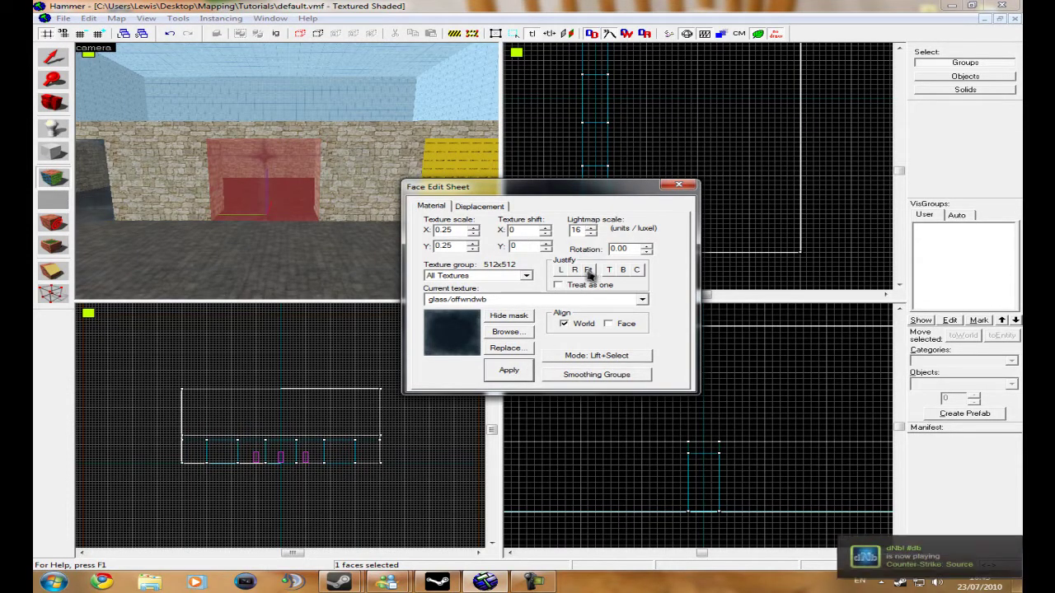
left_click(675, 188)
Turn the nodraw block in the middle opening into a func_breakable brush entity
left_click(280, 203)
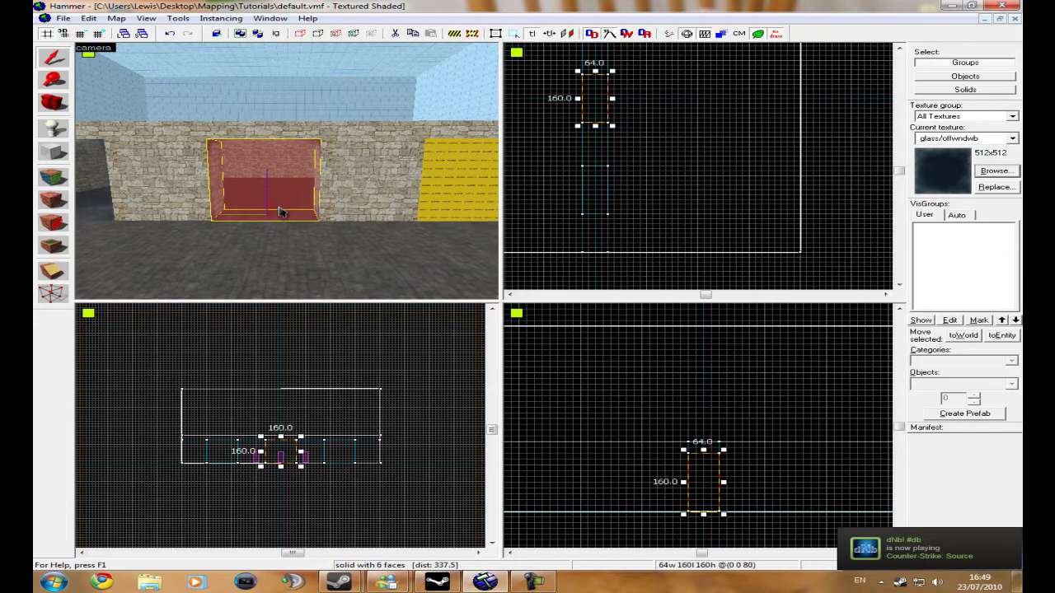
key("ctrl+t")
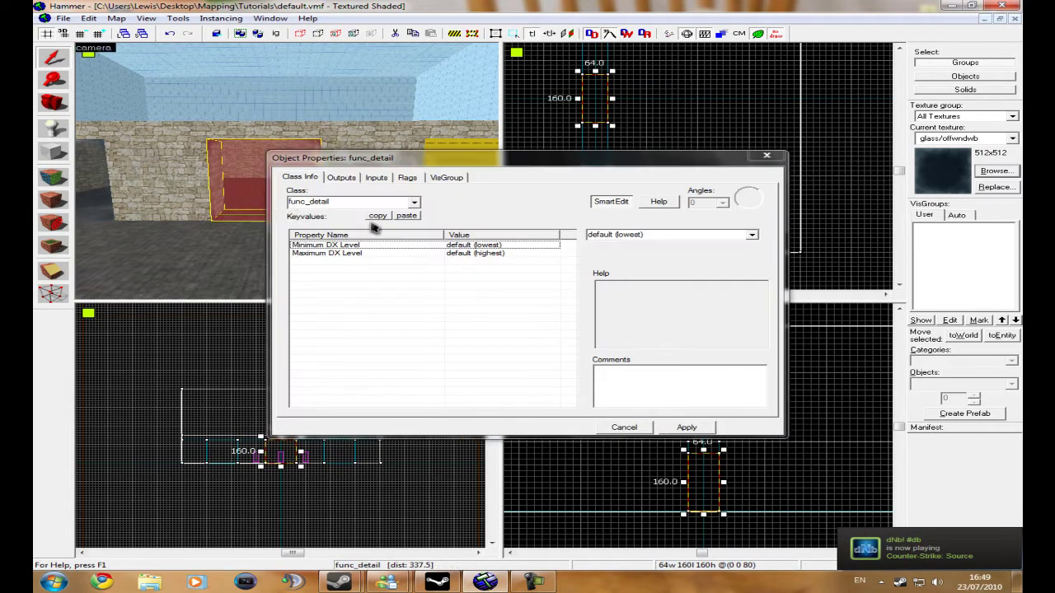
double_click(353, 202)
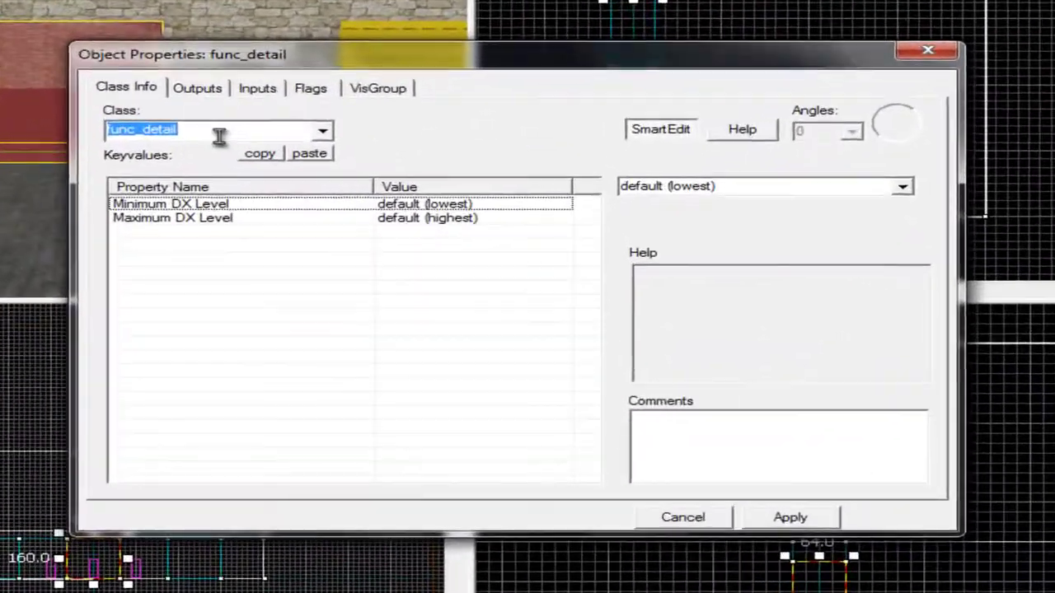
type("func_")
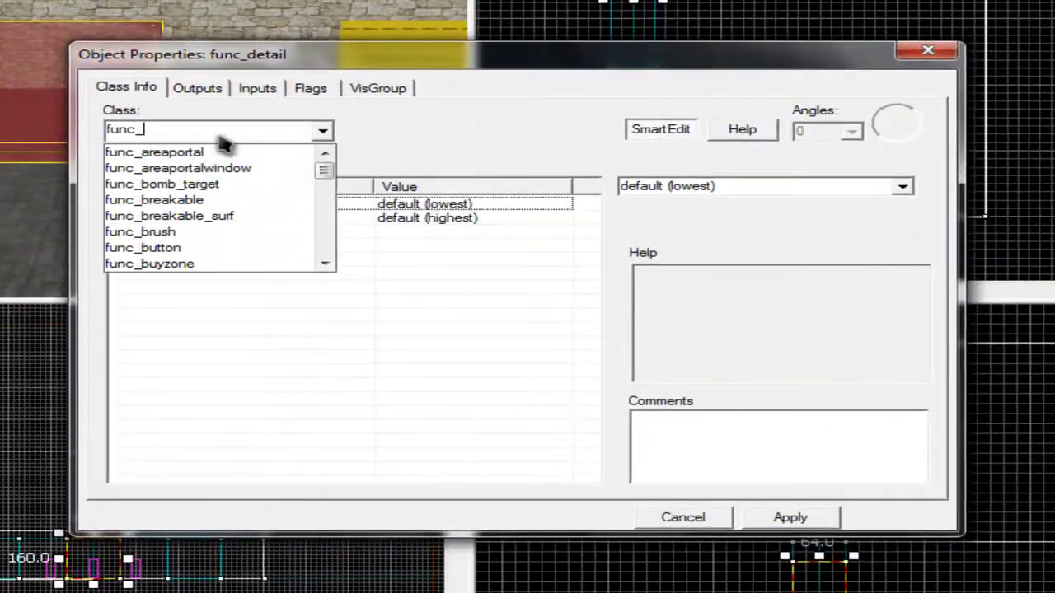
type("breakabl")
type("e")
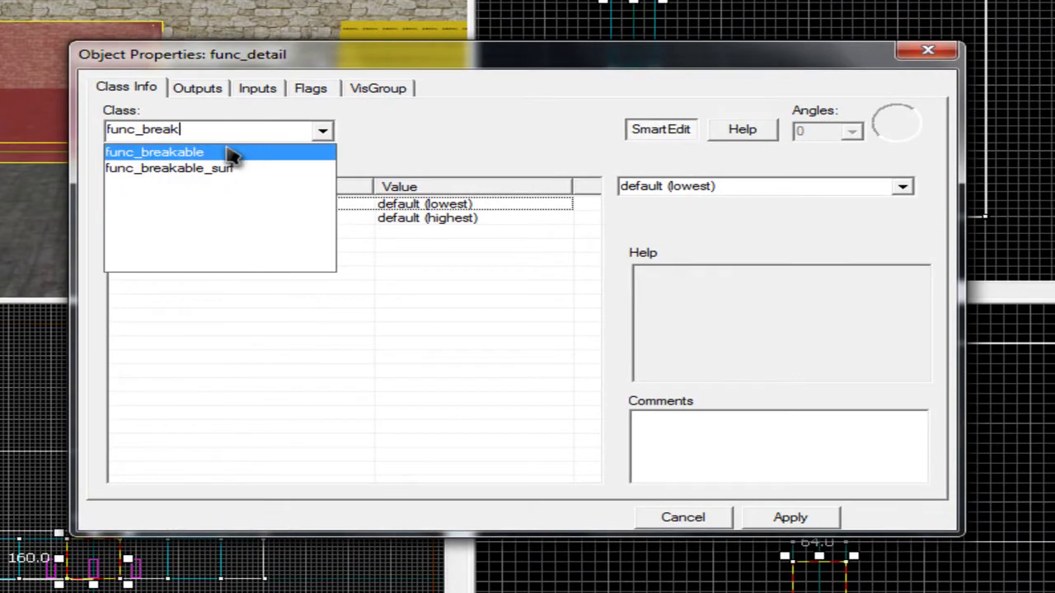
left_click(236, 156)
left_click(753, 513)
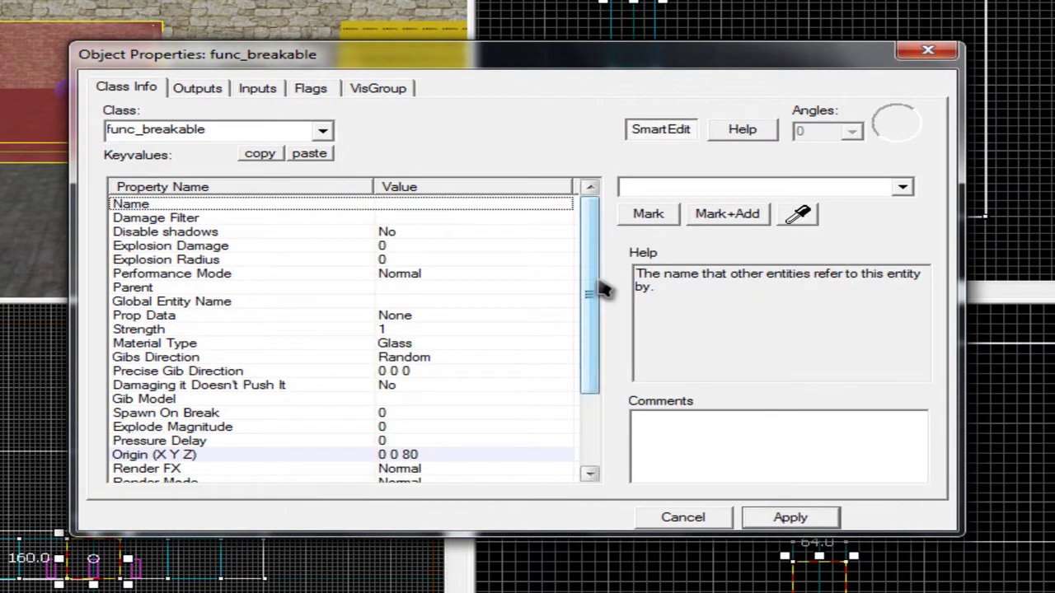
Set the Strength of the middle block's func_breakable entity to 25 and close its properties
left_click(420, 330)
left_click_drag(585, 268, 584, 365)
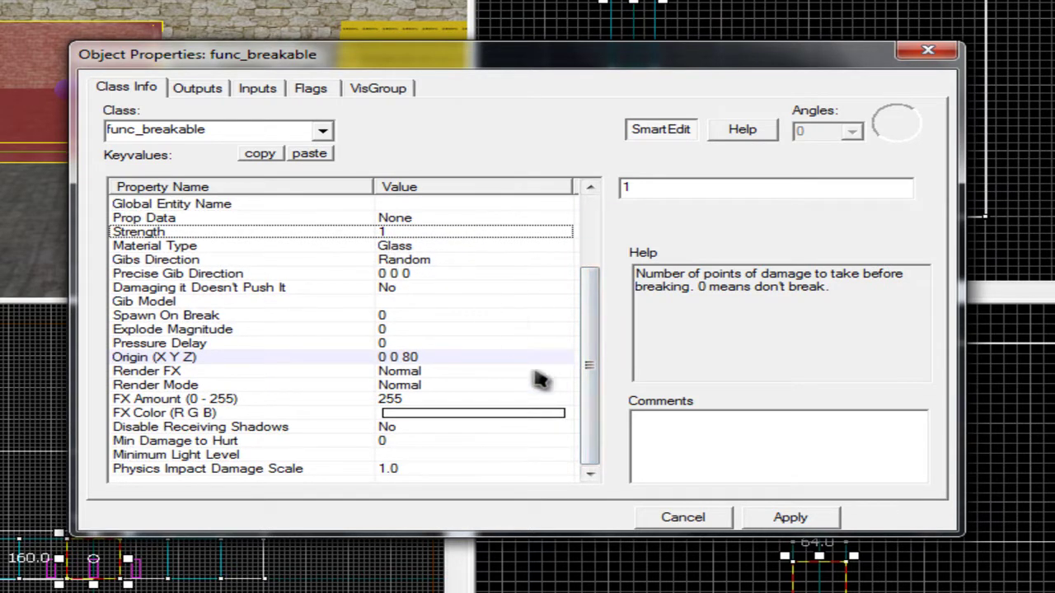
left_click_drag(602, 301, 620, 228)
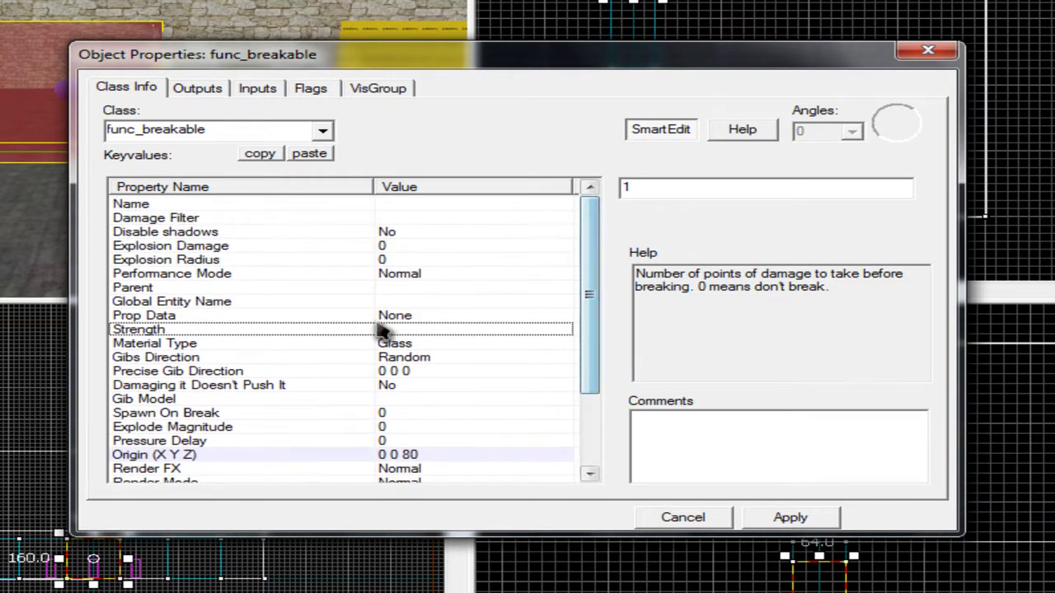
type("25")
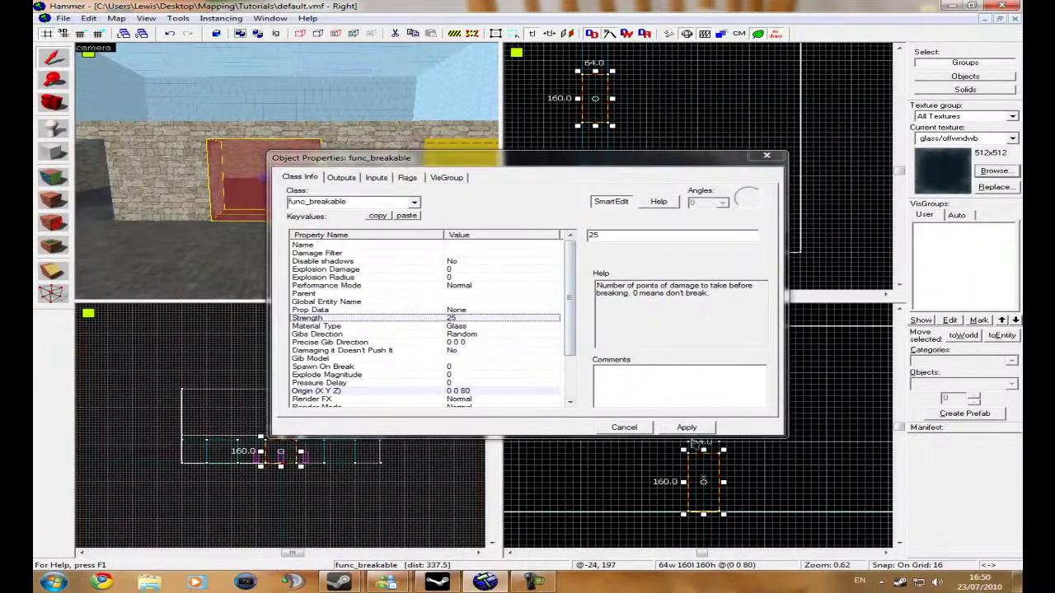
left_click(787, 521)
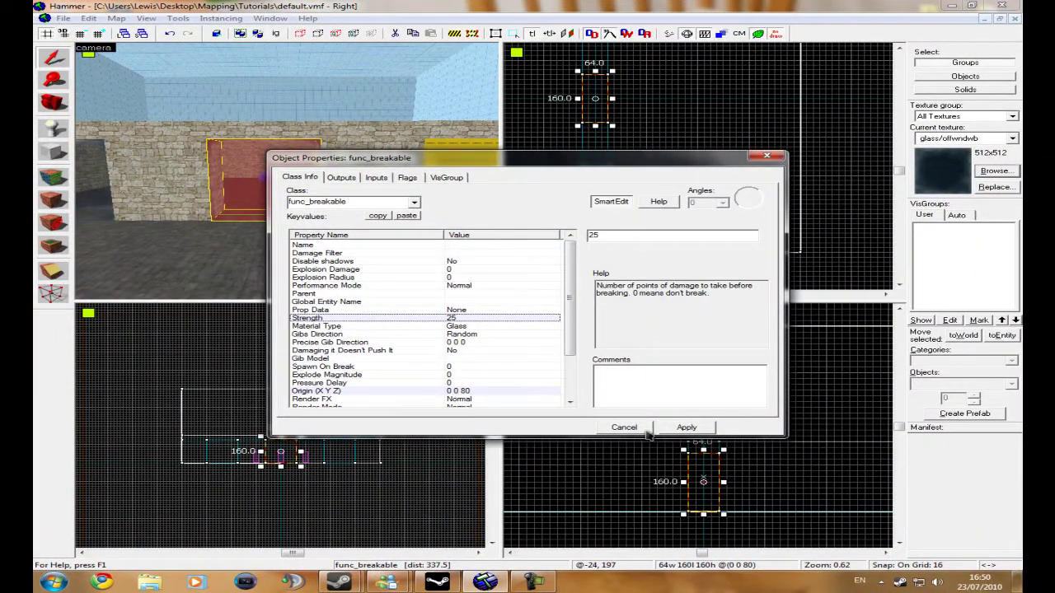
left_click(643, 431)
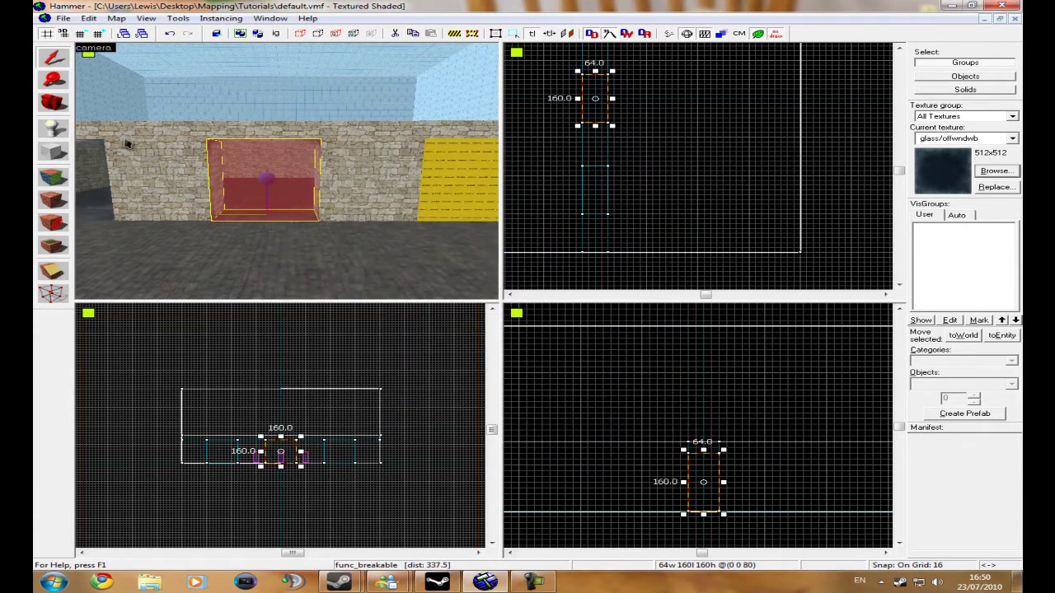
Apply the glass/offwndwb texture to the front face of the nodraw block in the third opening
left_click(54, 103)
left_click_drag(288, 175, 288, 174)
key("d")
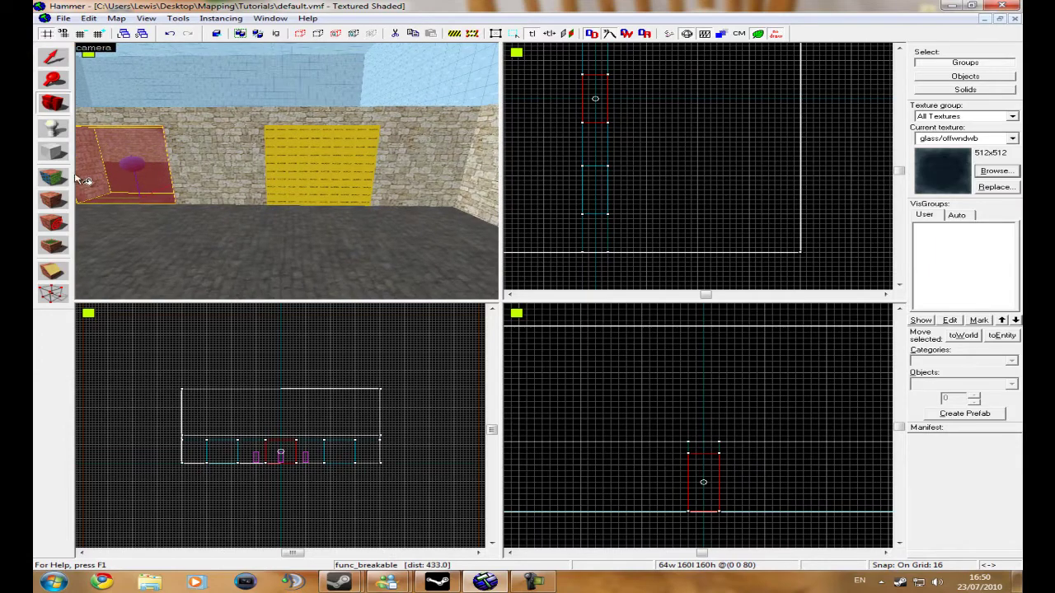
left_click(54, 178)
left_click(324, 168)
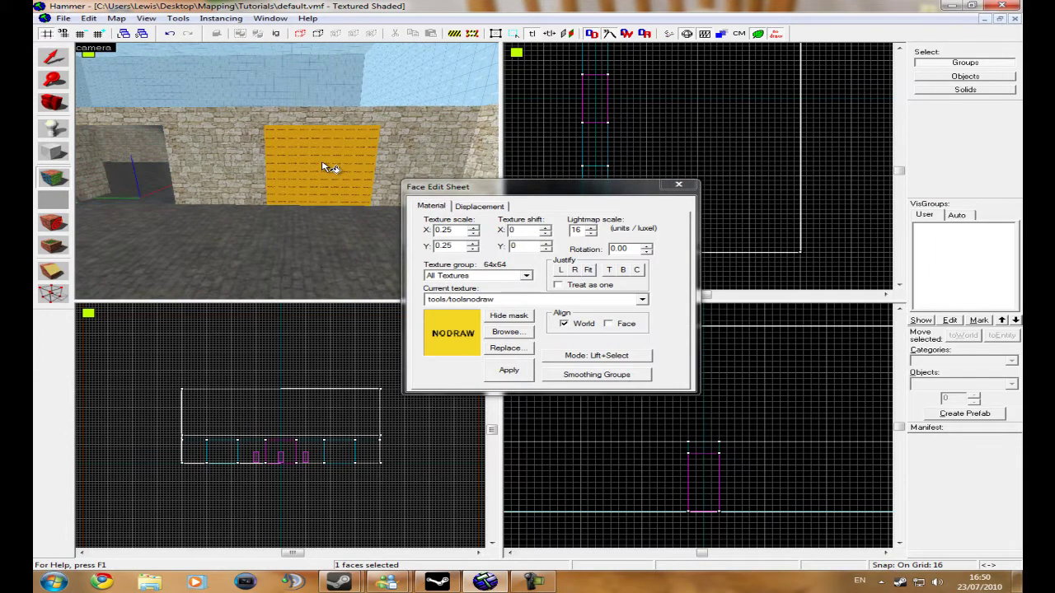
left_click(505, 331)
double_click(671, 307)
left_click(509, 375)
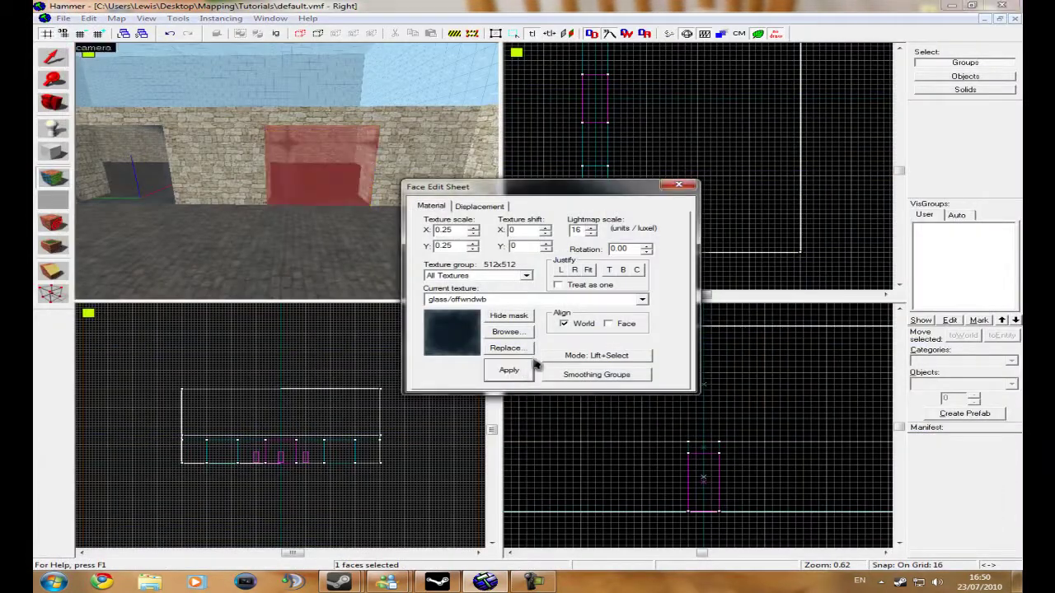
left_click(678, 184)
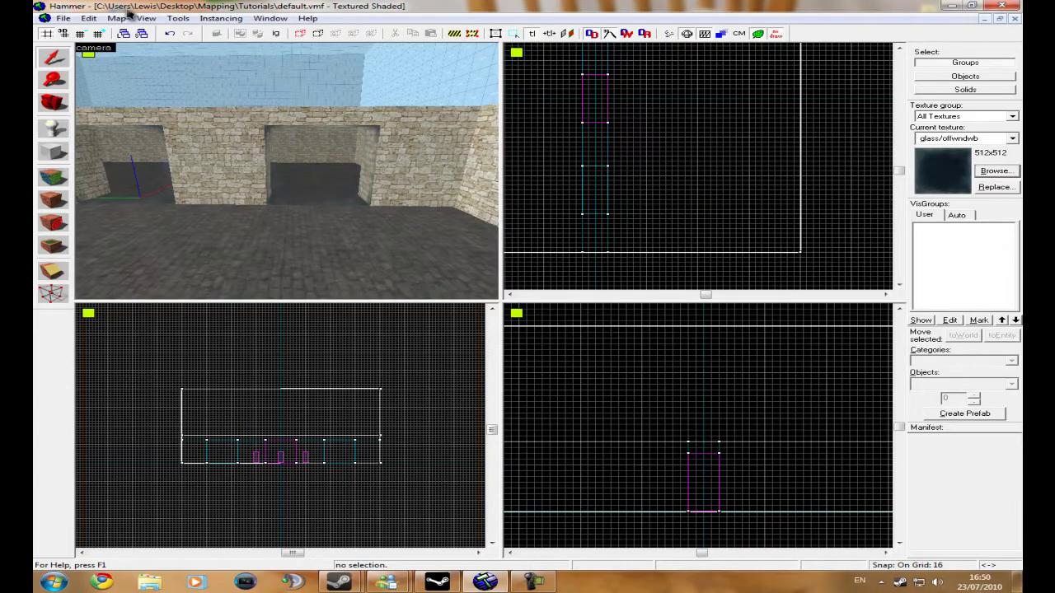
Turn the block in the third opening into a func_breakable_surf entity and set its Health to 25
left_click(333, 148)
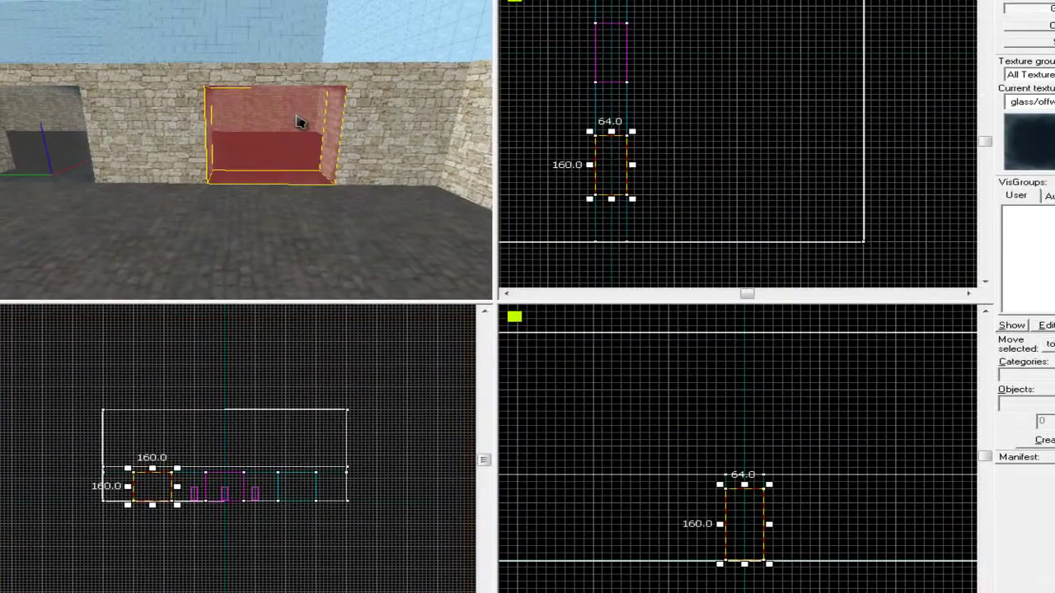
key("ctrl+t")
left_click_drag(307, 180, 266, 181)
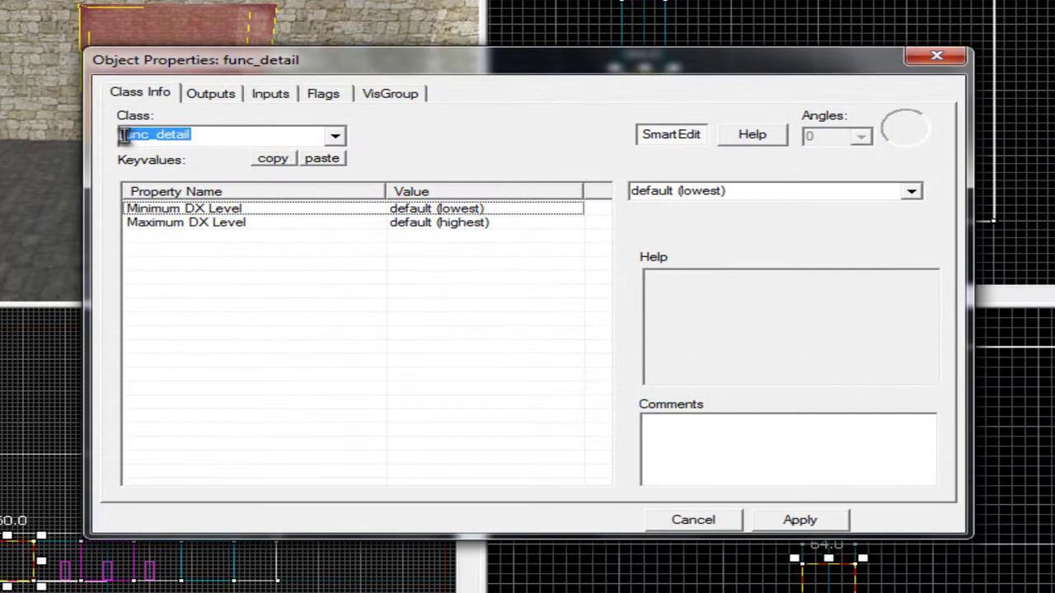
type("func")
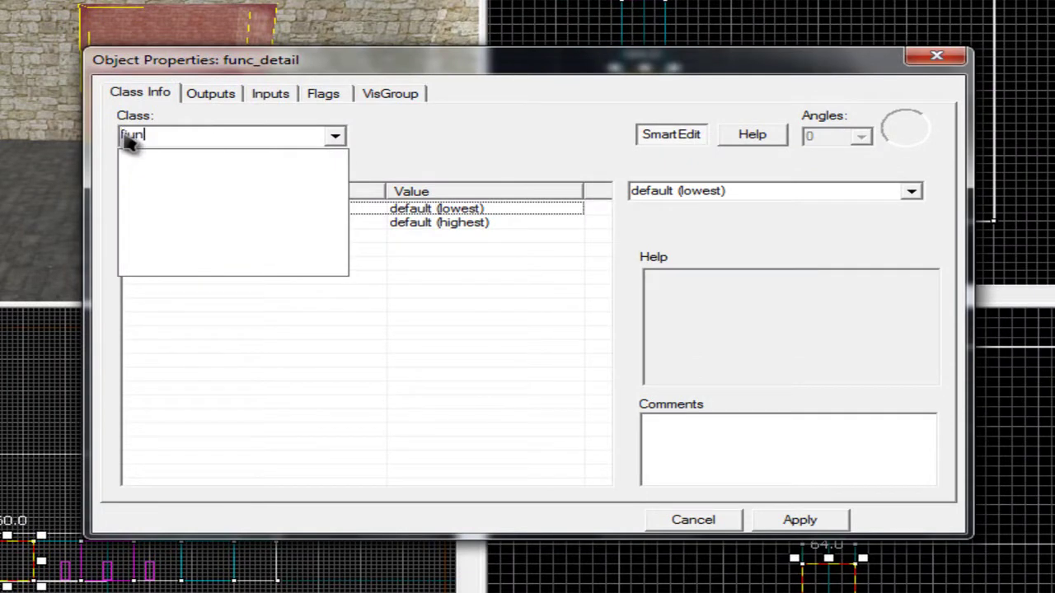
type("func")
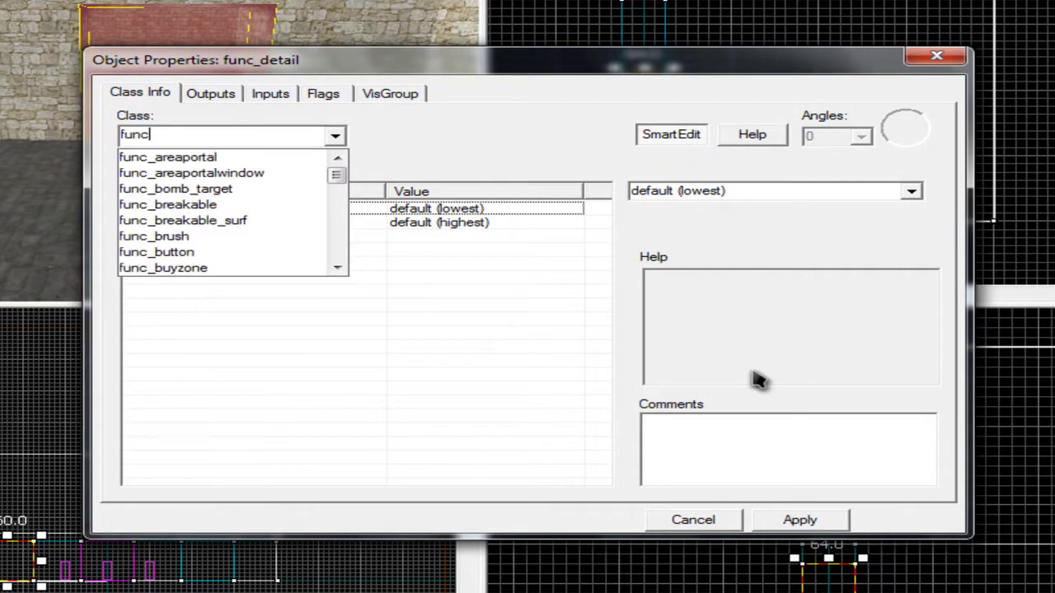
type("_brek")
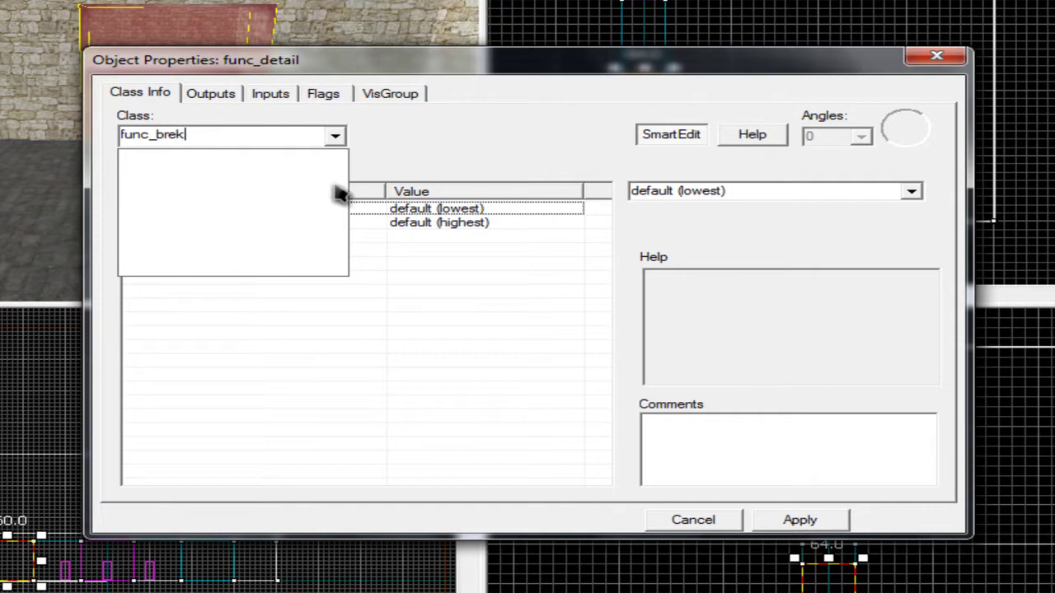
key("BackSpace")
left_click(234, 174)
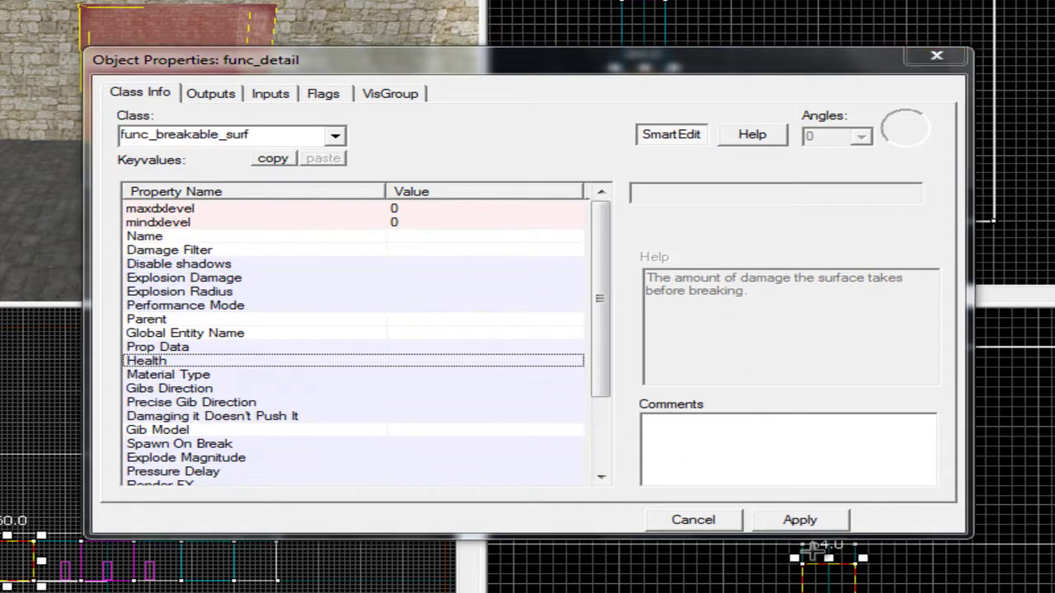
left_click(792, 522)
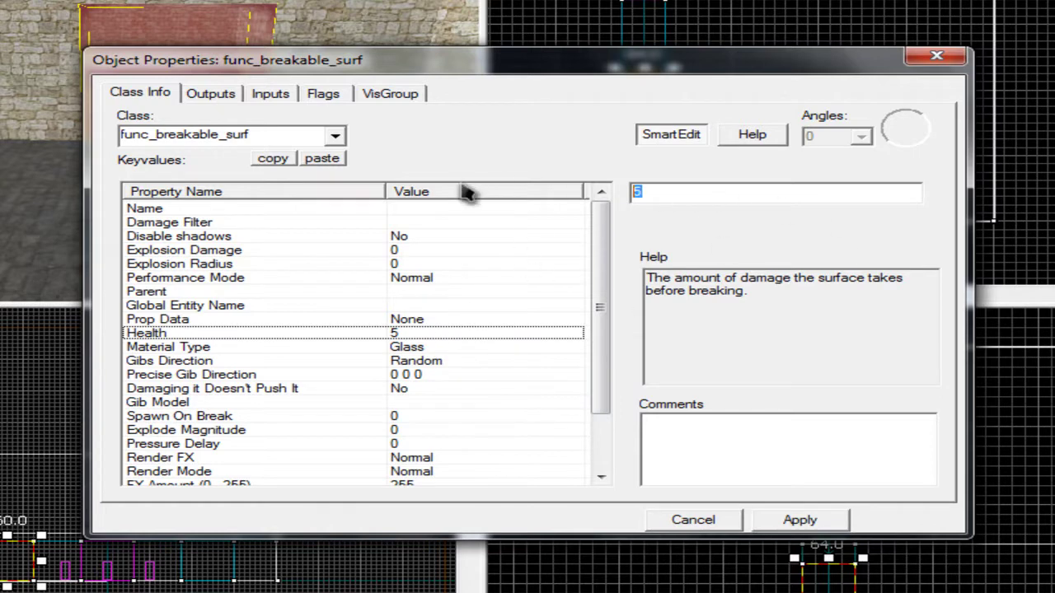
type("25")
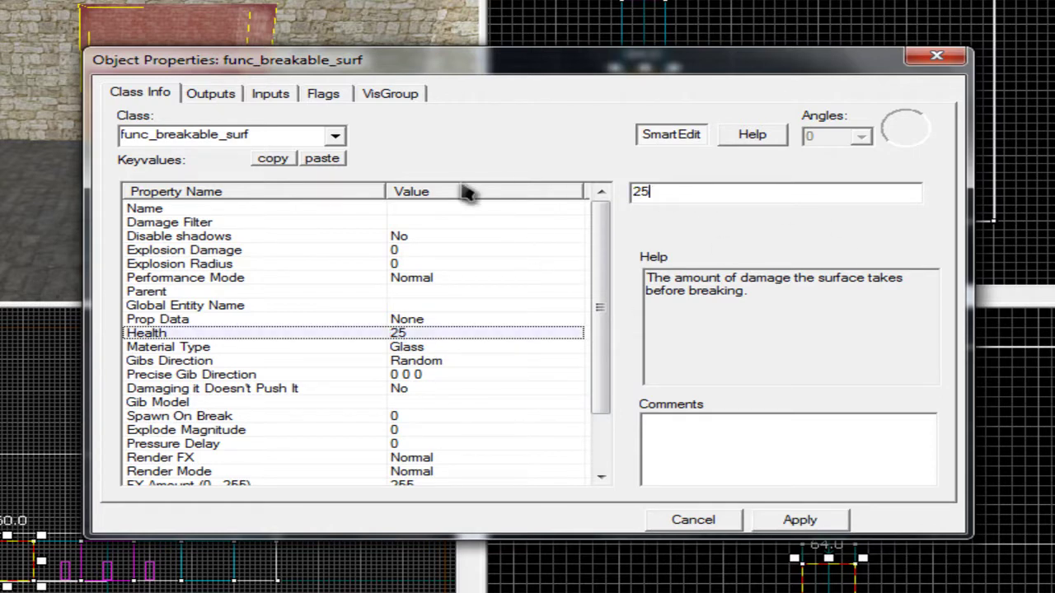
left_click(718, 521)
Examine the three filled openings from both sides of the dividing wall in the 3D view
key("shift+e")
key("z")
key("w")
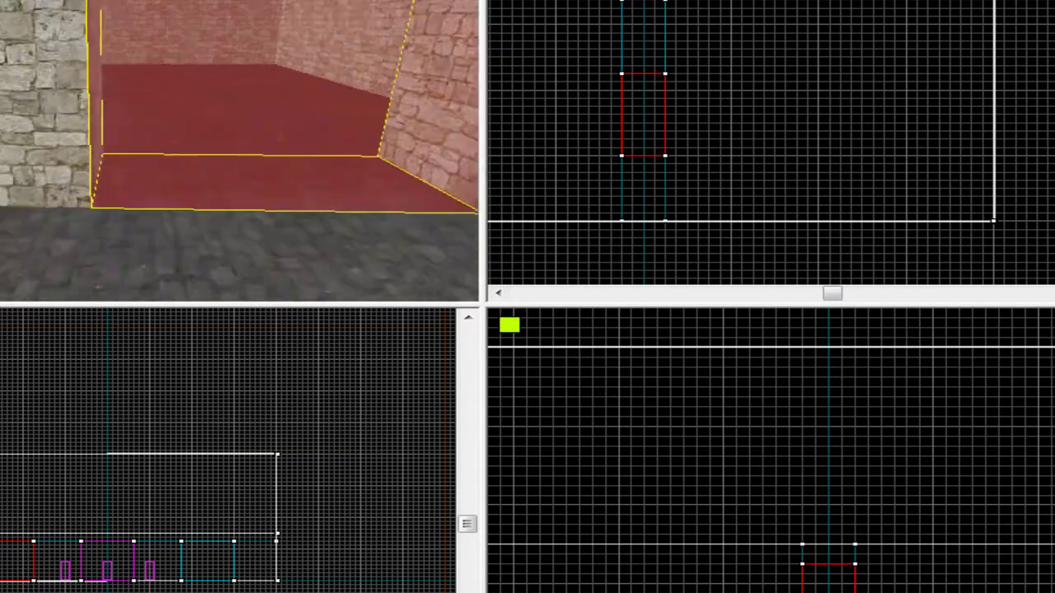
key("s")
key("d")
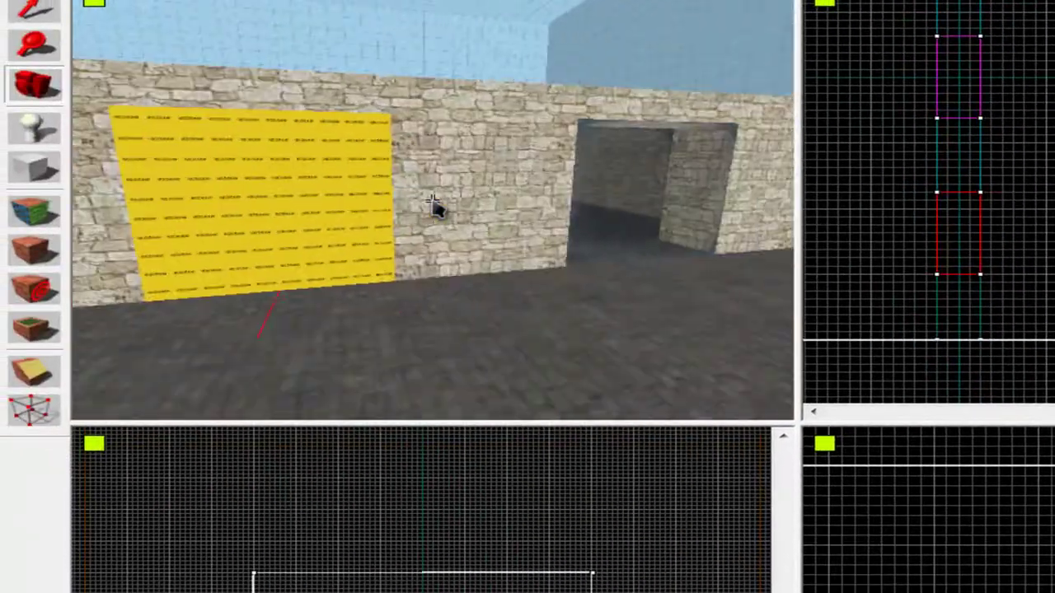
key("w")
key("d")
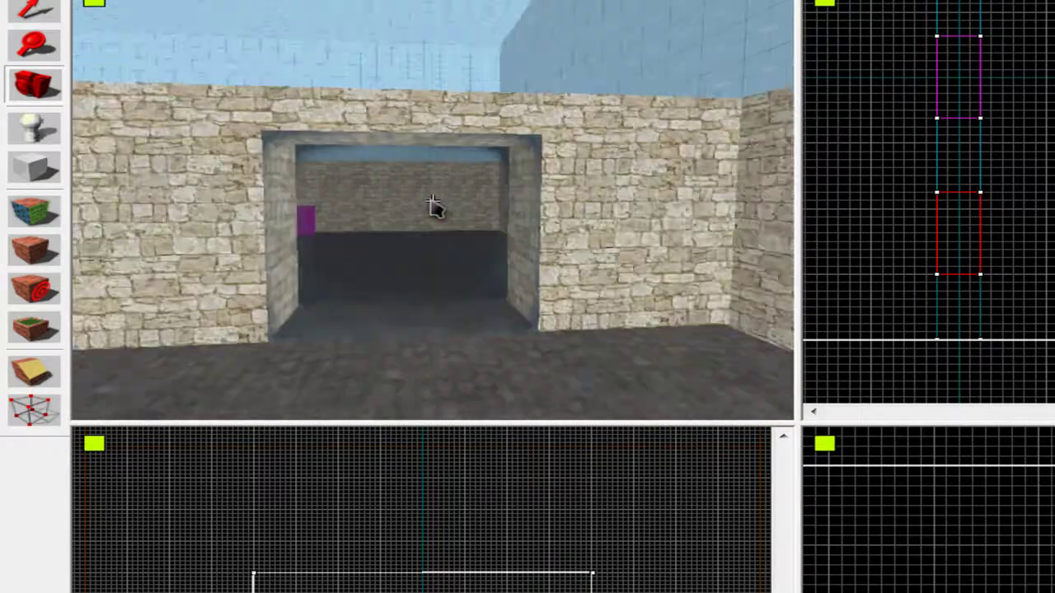
key("w")
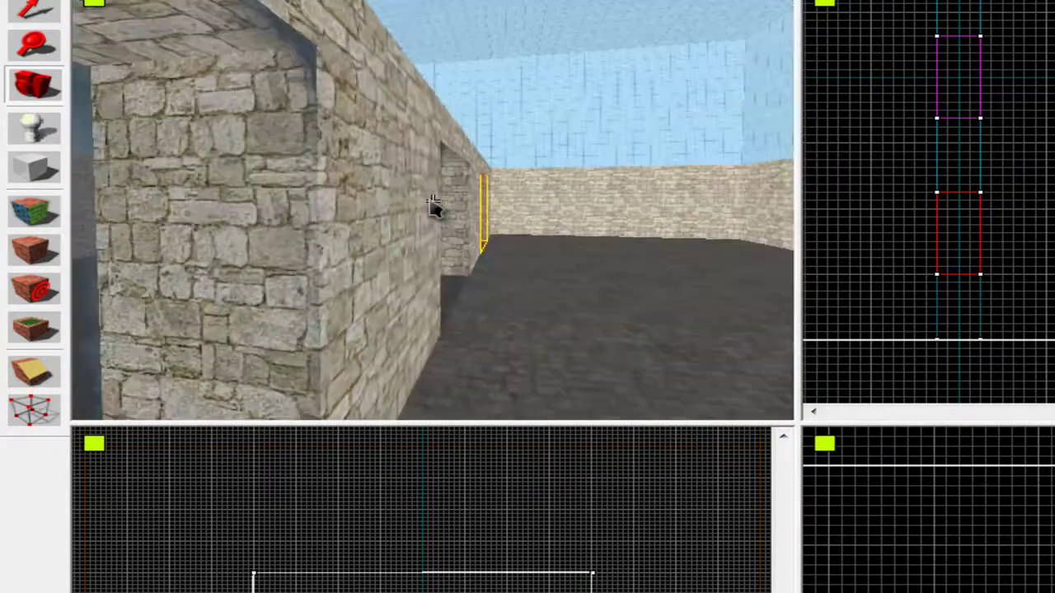
key("d")
key("w")
key("s")
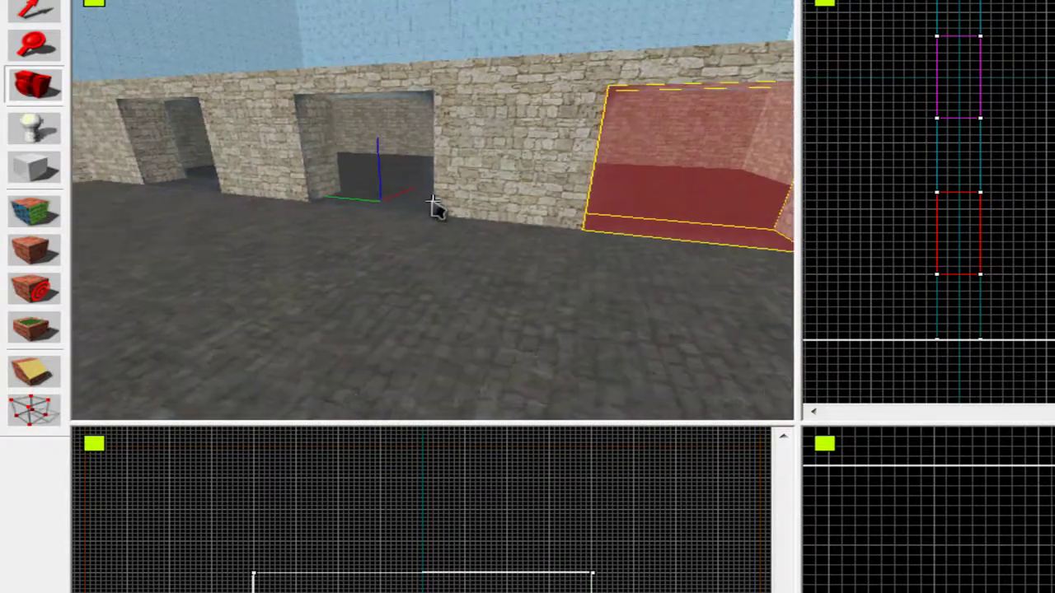
key("a")
key("z")
key("d")
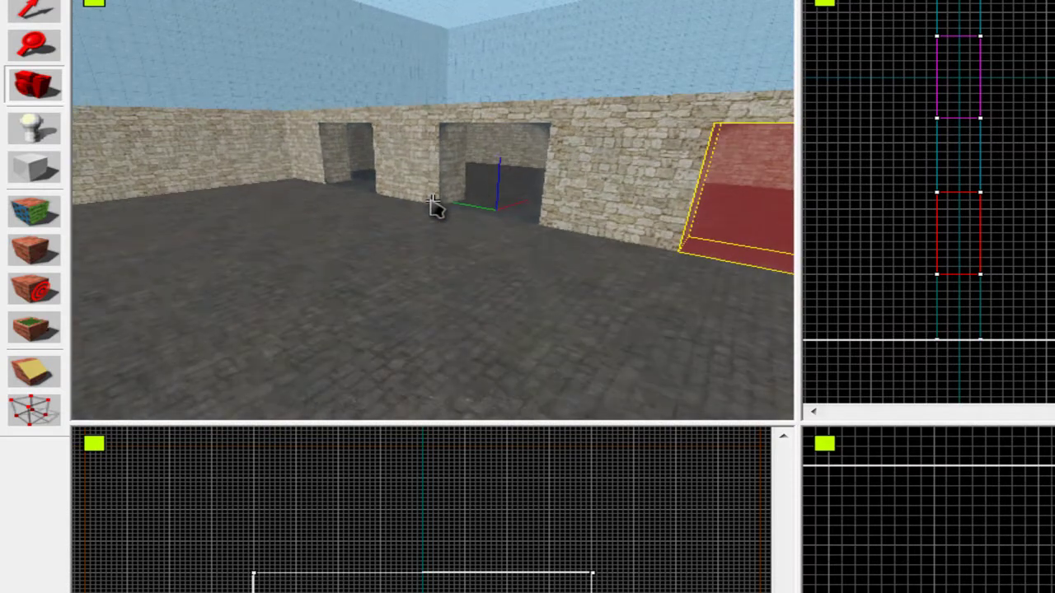
key("a")
key("s")
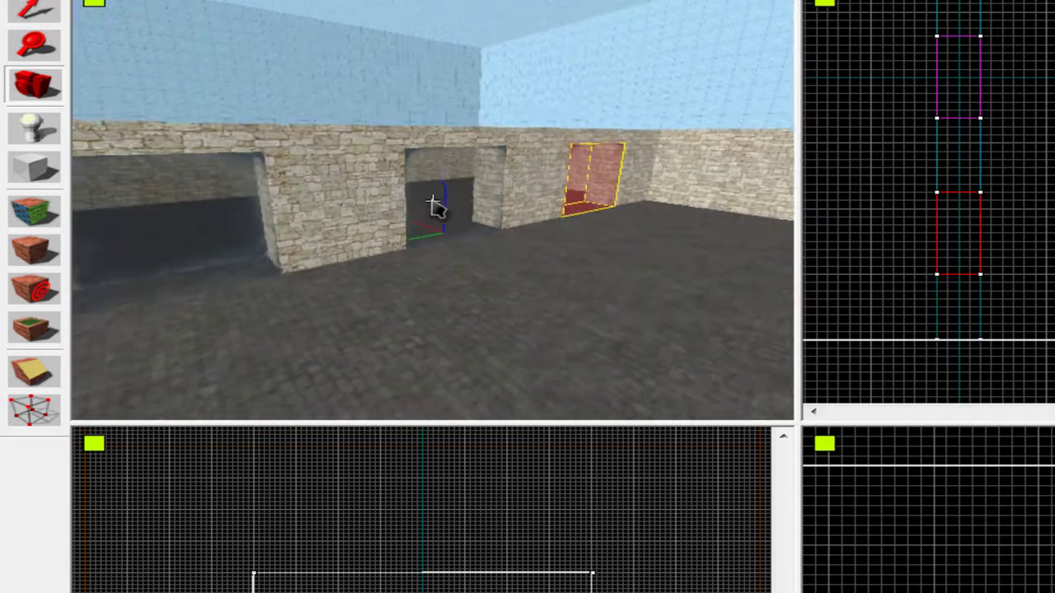
key("Right")
key("d")
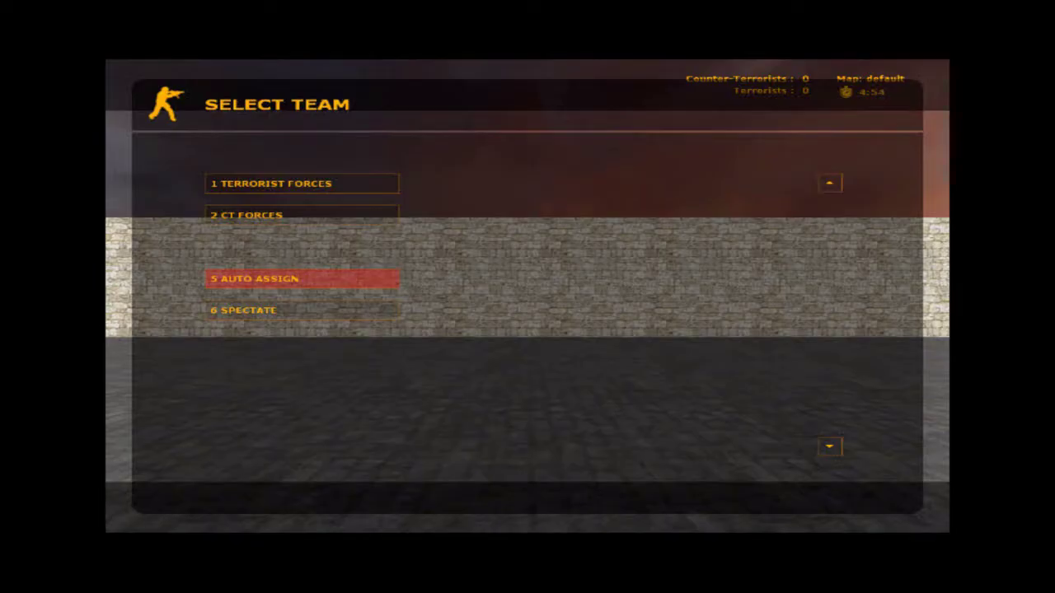
Switch to Counter-Strike: Source on the default map and join with an auto-assigned team and auto-selected class, holding the knife
key("5")
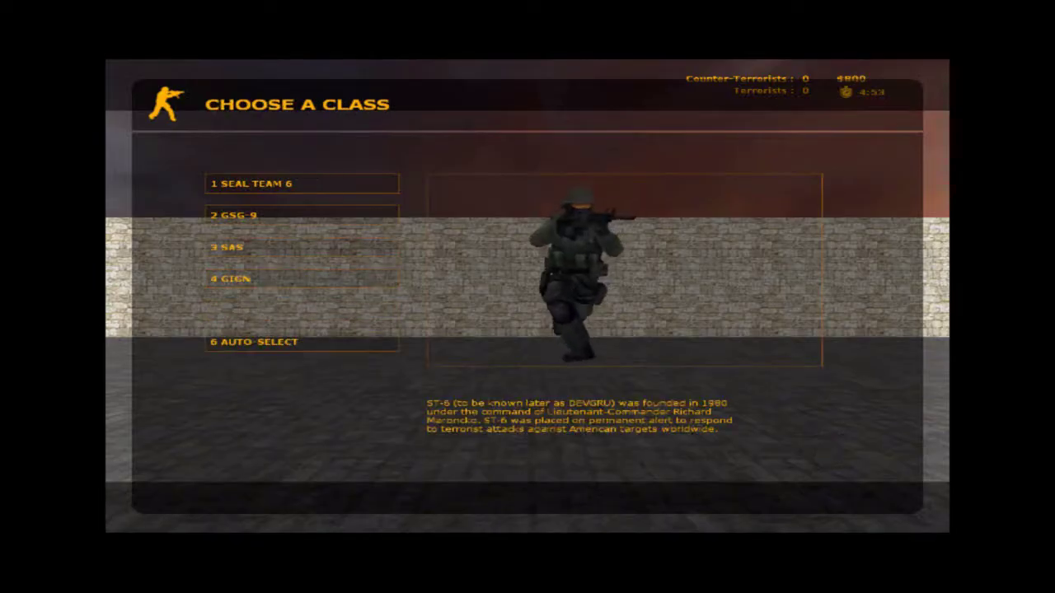
key("6")
key("3")
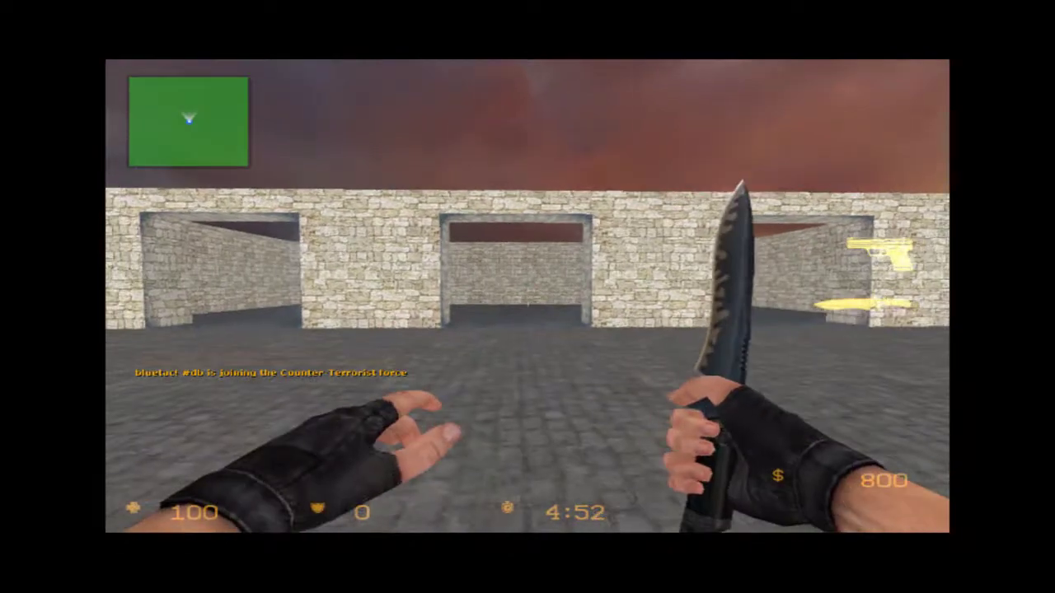
Run the console command "give weapon_m4a1" to get a rifle and return to the game
key("grave")
type("give weap")
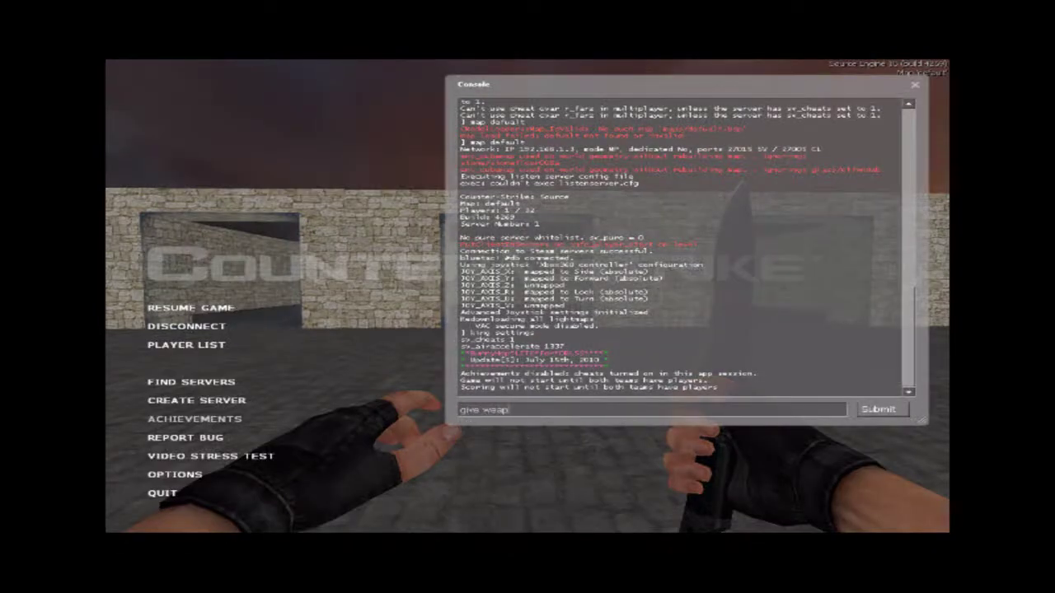
type("on_m4a1")
key("Return")
key("grave")
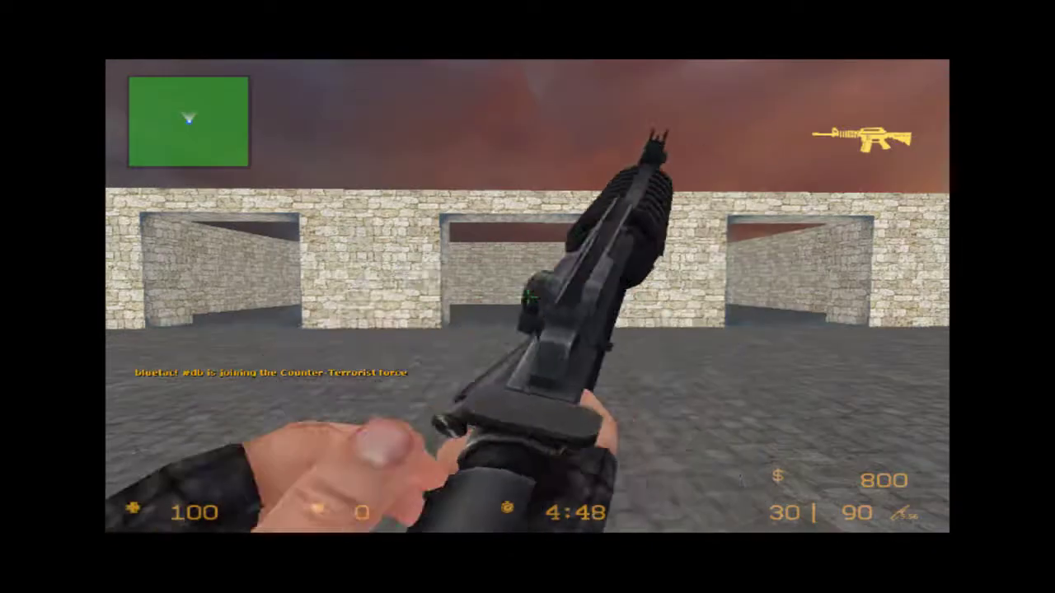
Approach the dividing wall and fire the rifle at the glass pane in the right-hand opening to test how it breaks
key("w")
left_click(527, 297)
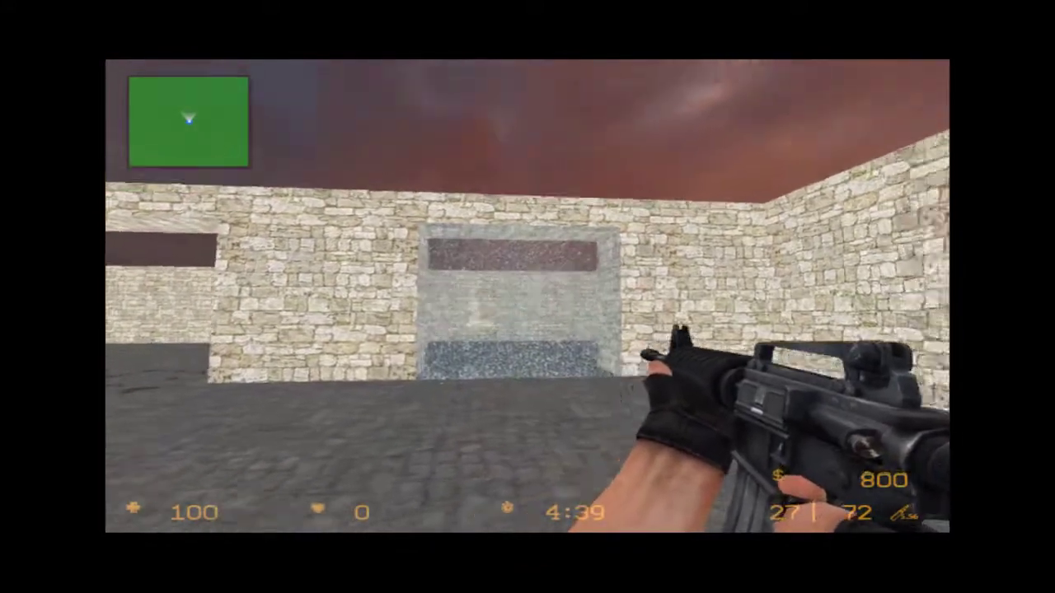
left_click(528, 297)
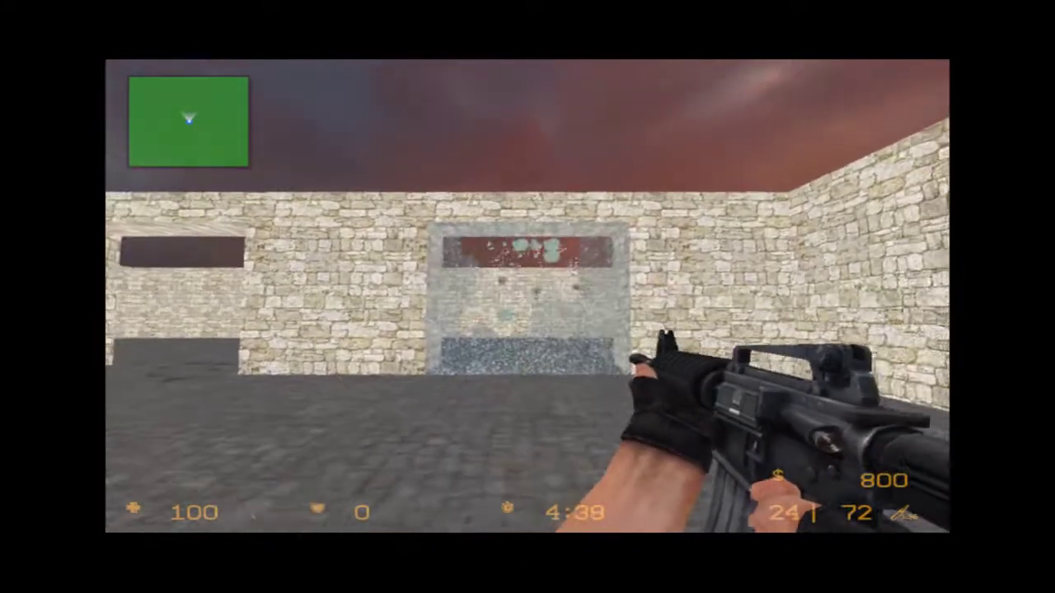
left_click(528, 297)
left_click(528, 297)
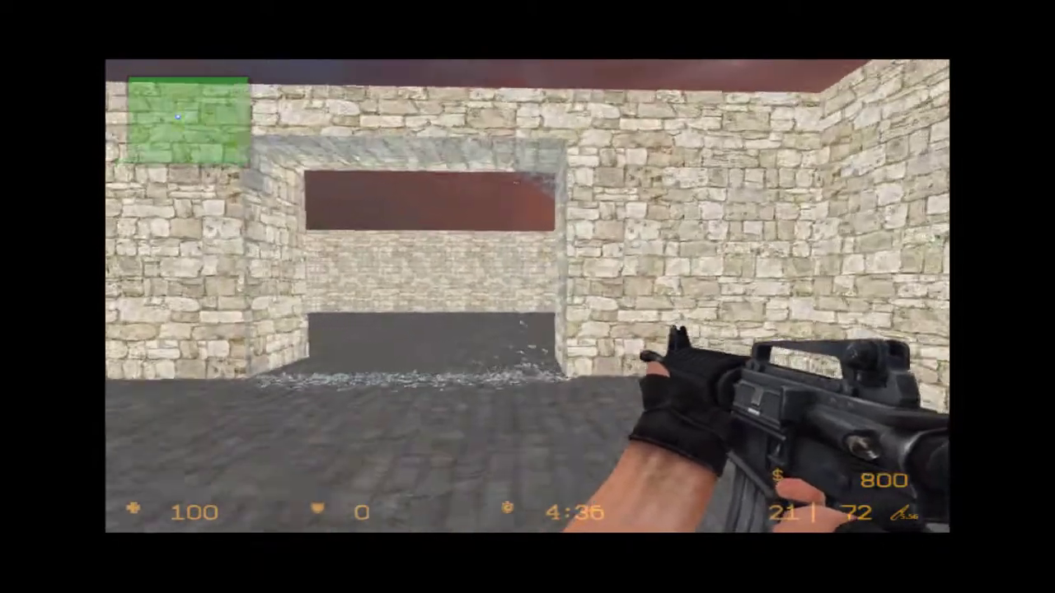
Shoot the remaining glass shards around the right-hand opening's frame, and drop the rifle after backing away from the wall
left_click(528, 296)
left_click(528, 297)
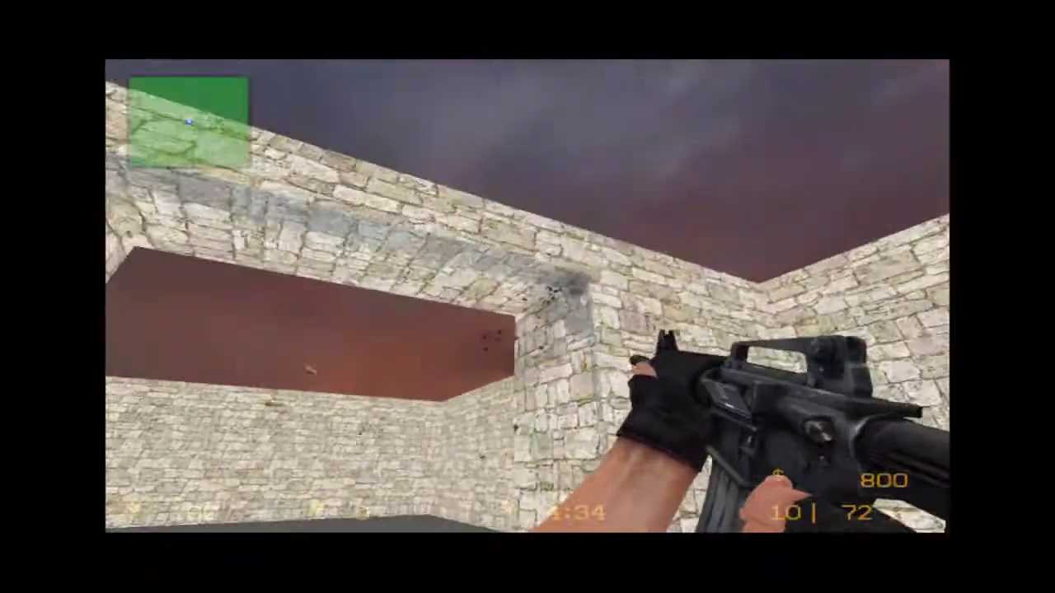
key("s")
left_click(527, 297)
left_click(527, 296)
left_click(527, 297)
left_click(527, 297)
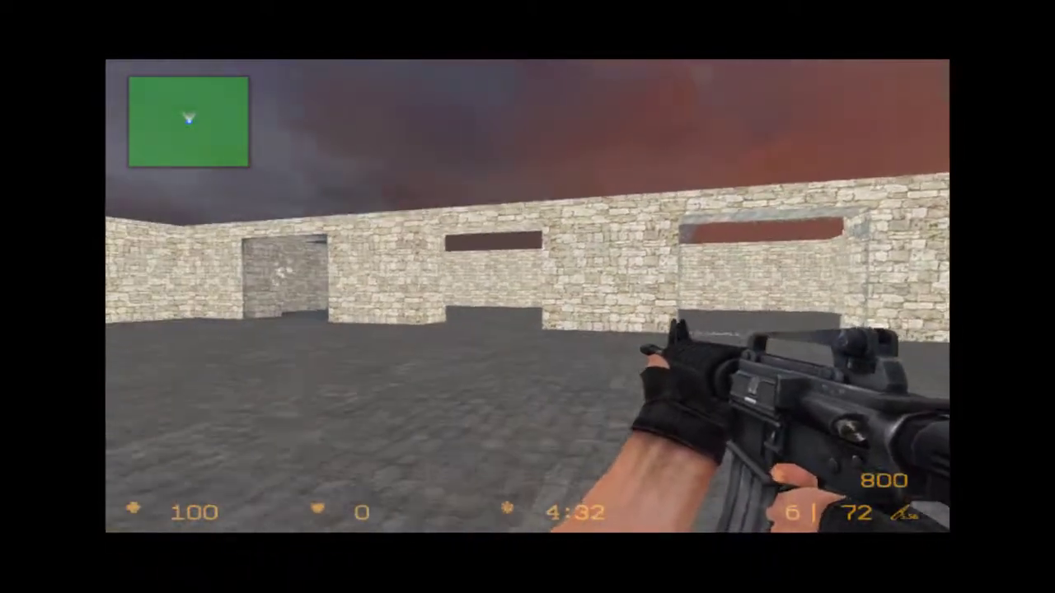
key("g")
key("g")
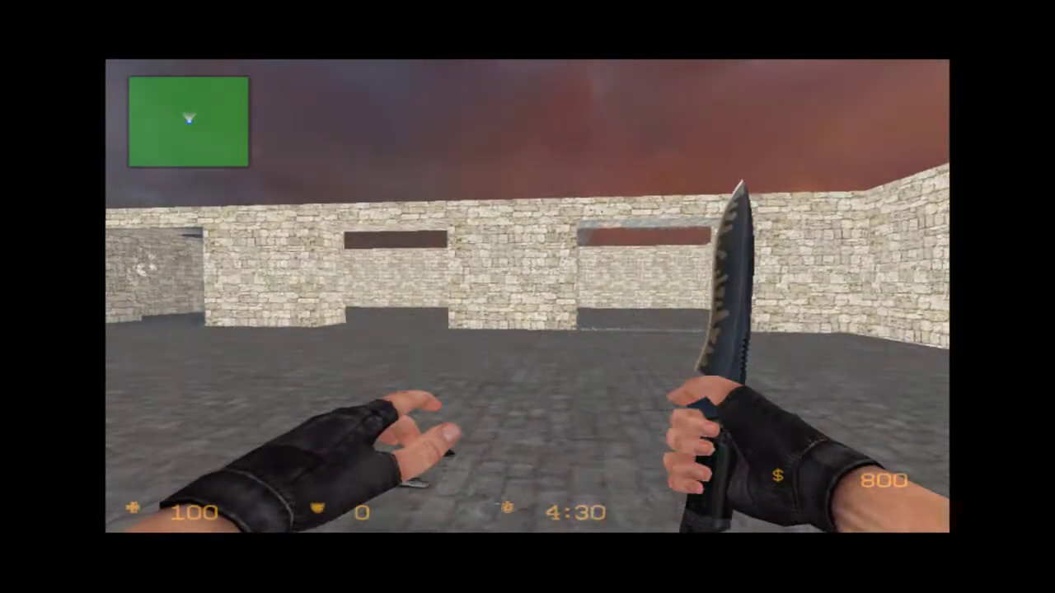